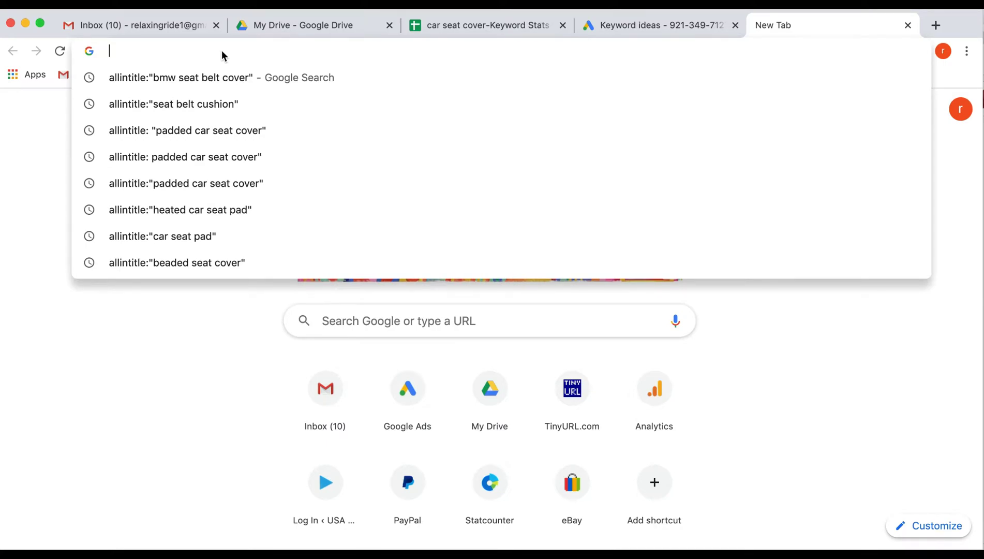
{"action": "type", "text": "chrome.google.com"}
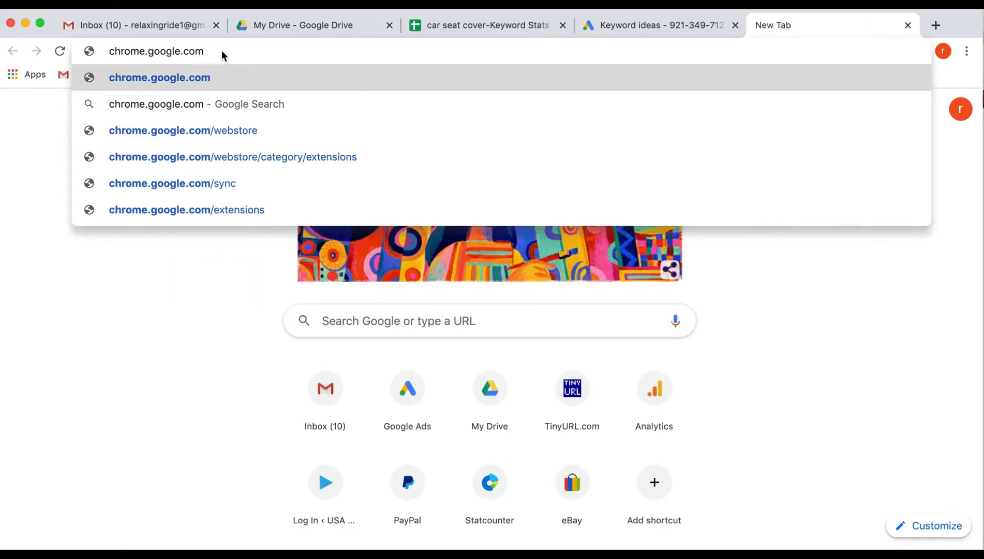
Load chrome.google.com to reach the Web Store Extensions page
{"action": "key", "text": "Return"}
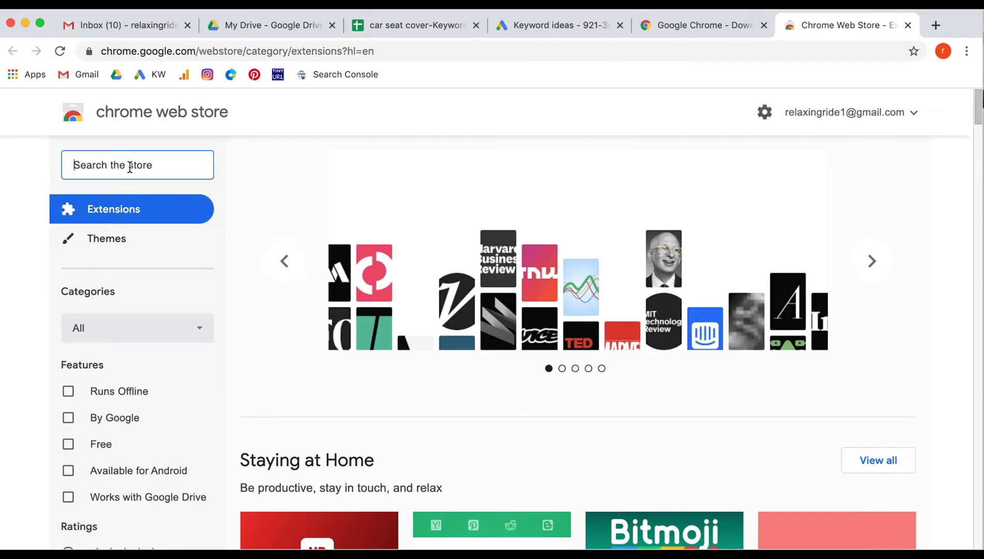
{"action": "type", "text": "dsm"}
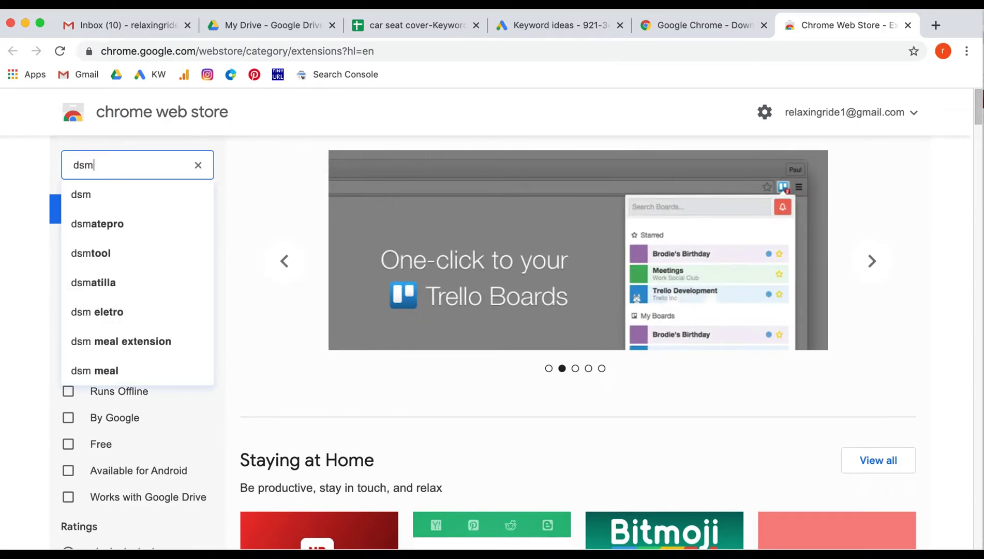
Search the store for 'dsm' and add the DSM Auto-Paste extension to Chrome
{"action": "key", "text": "Return"}
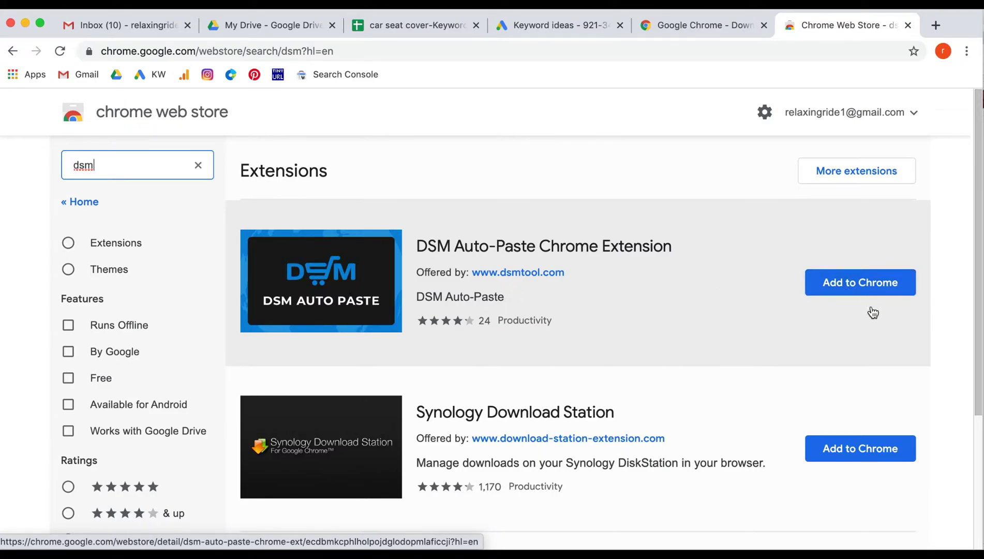
{"action": "left_click", "coordinate": [859, 289]}
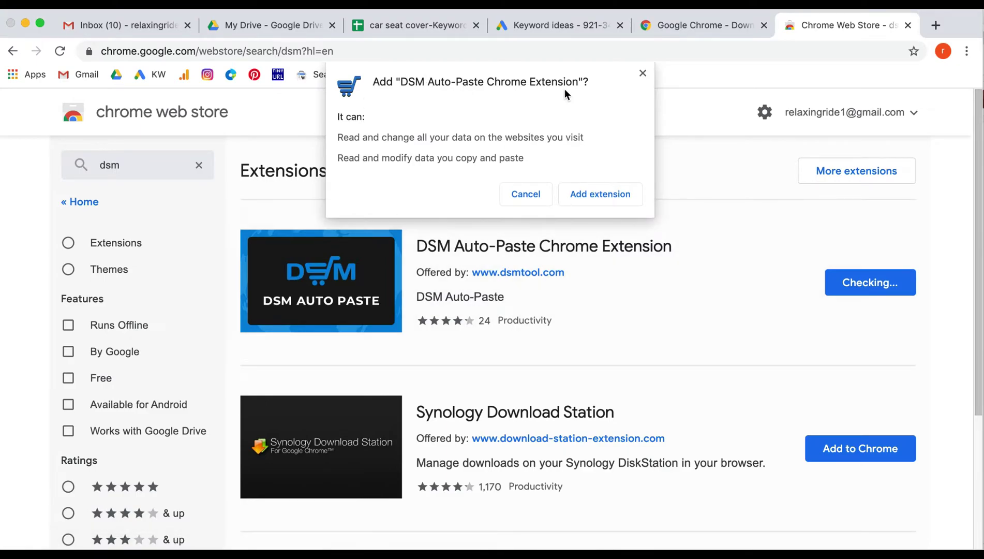
{"action": "left_click", "coordinate": [597, 194]}
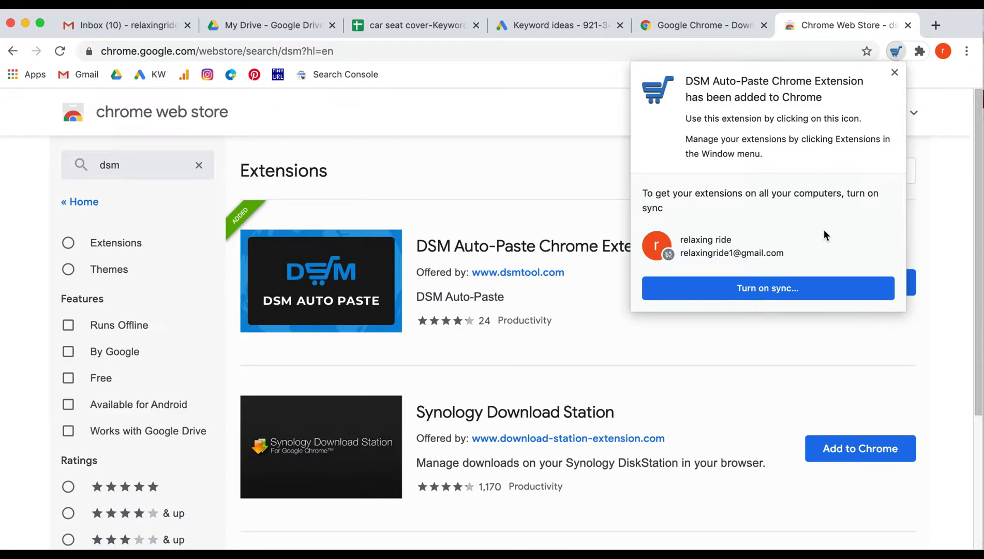
{"action": "left_click", "coordinate": [893, 71]}
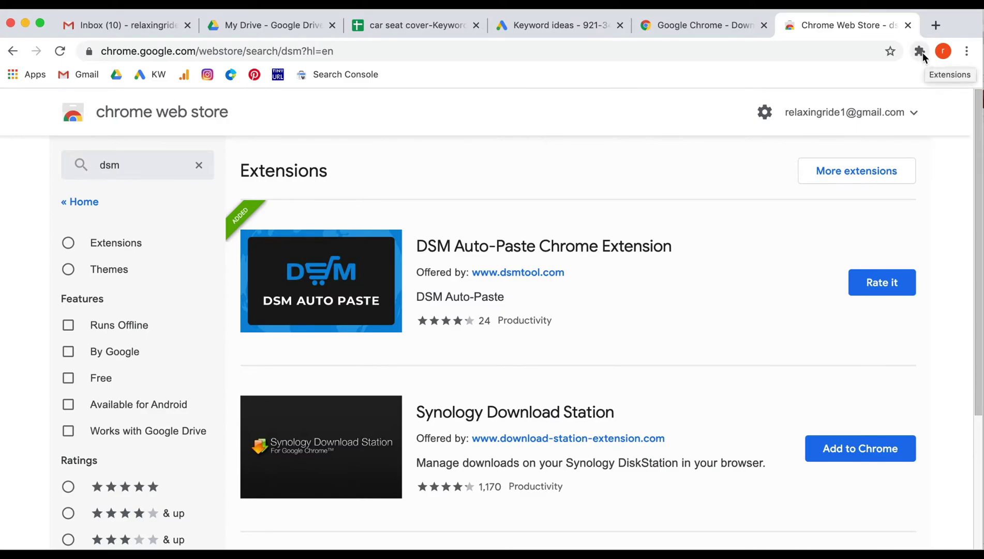
Pin DSM Auto-Paste in the Extensions list for toolbar access
{"action": "left_click", "coordinate": [920, 52]}
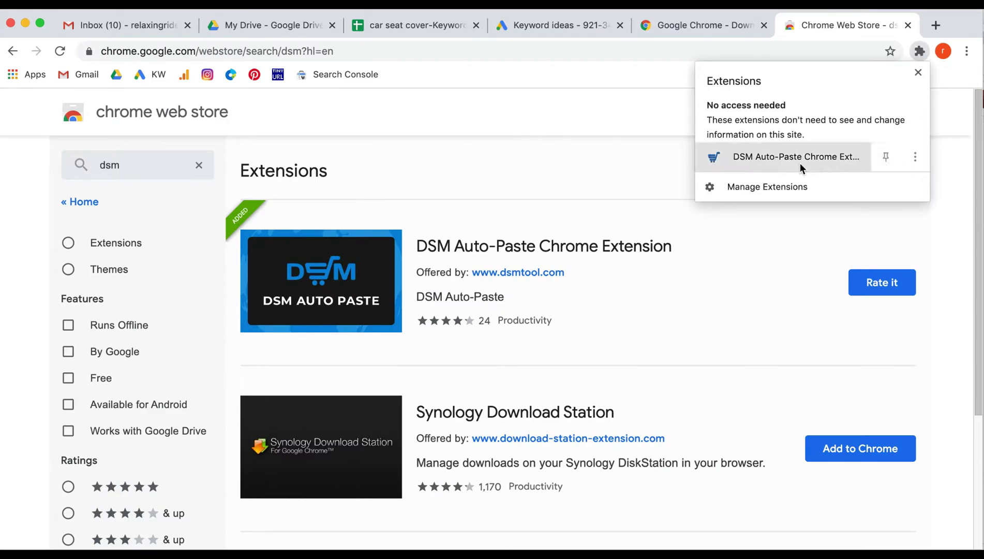
{"action": "left_click", "coordinate": [886, 158]}
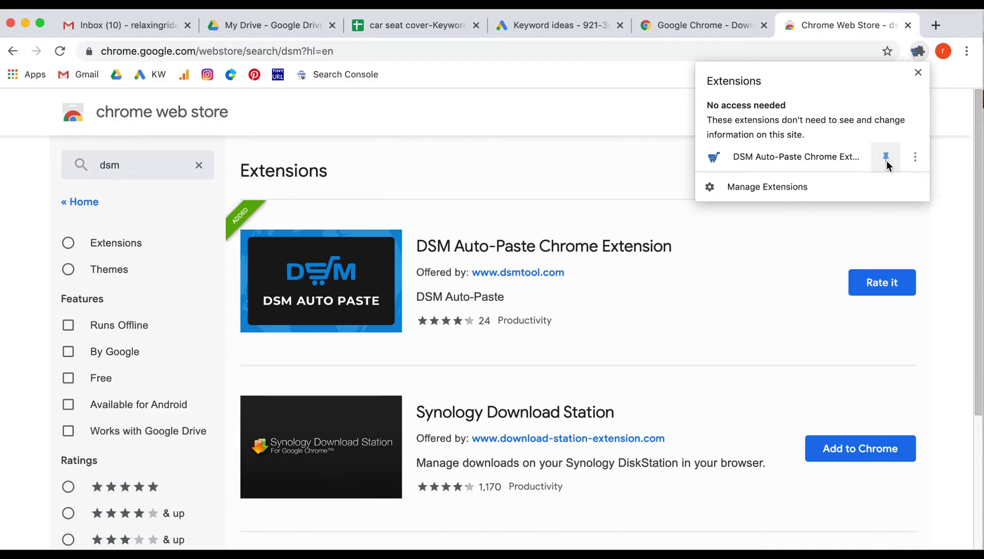
{"action": "left_click", "coordinate": [917, 73]}
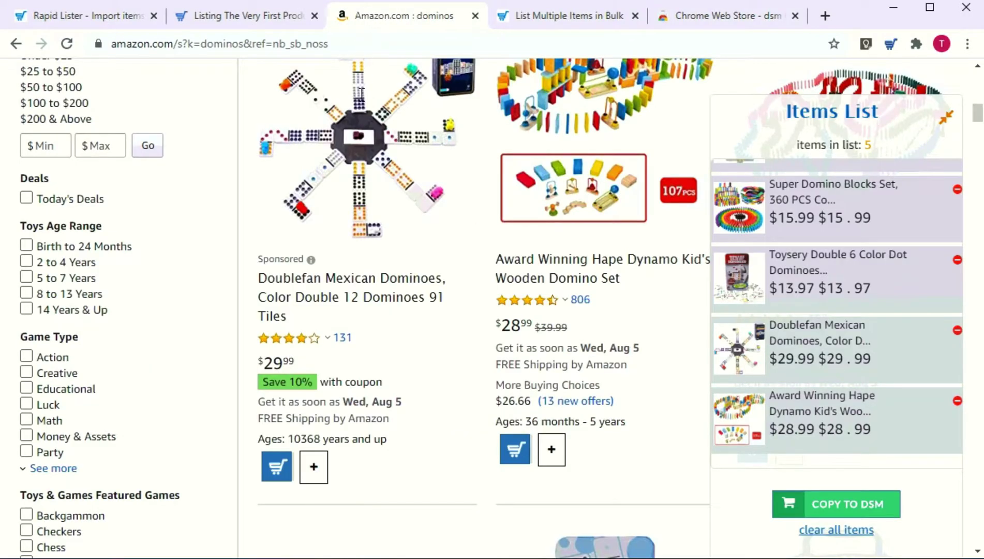
{"action": "scroll", "coordinate": [958, 158], "scroll_direction": "up", "scroll_amount": 1}
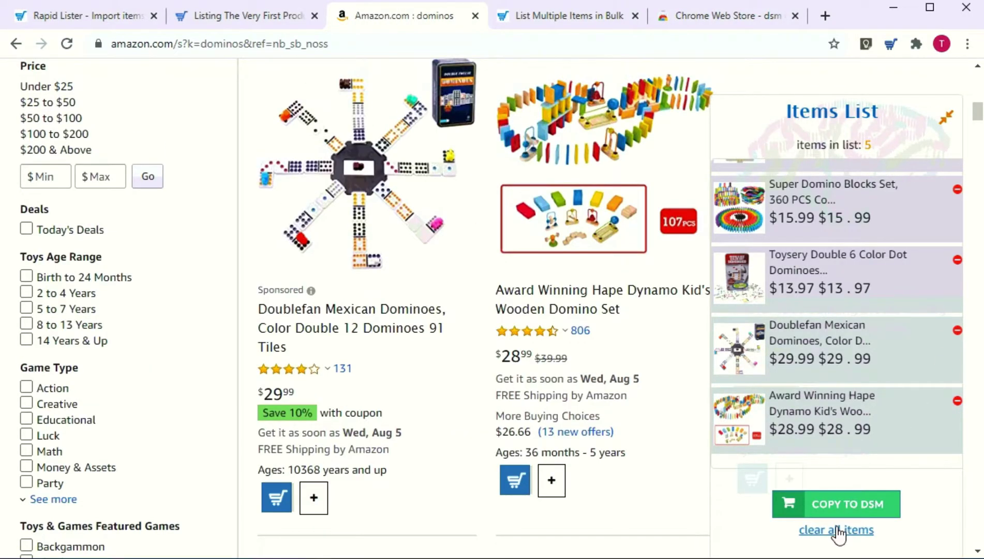
{"action": "scroll", "coordinate": [837, 530], "scroll_direction": "up", "scroll_amount": 2}
{"action": "scroll", "coordinate": [837, 527], "scroll_direction": "up", "scroll_amount": 1}
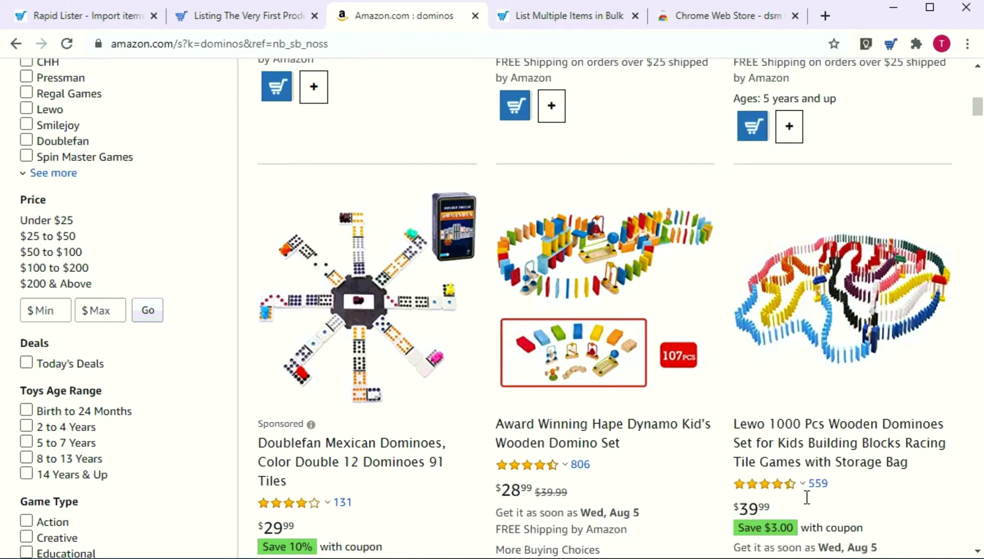
{"action": "scroll", "coordinate": [669, 423], "scroll_direction": "up", "scroll_amount": 1}
{"action": "scroll", "coordinate": [534, 346], "scroll_direction": "up", "scroll_amount": 3}
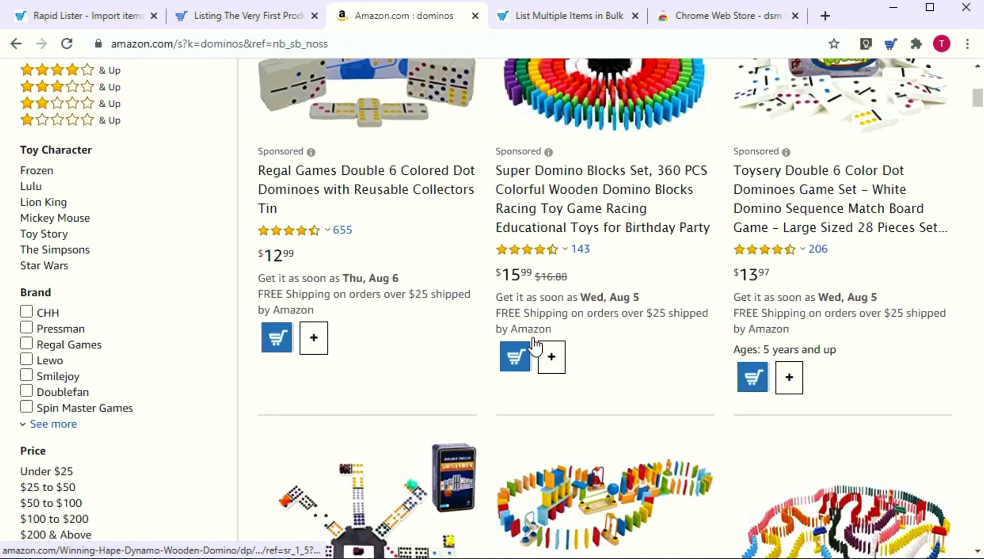
{"action": "scroll", "coordinate": [534, 346], "scroll_direction": "up", "scroll_amount": 5}
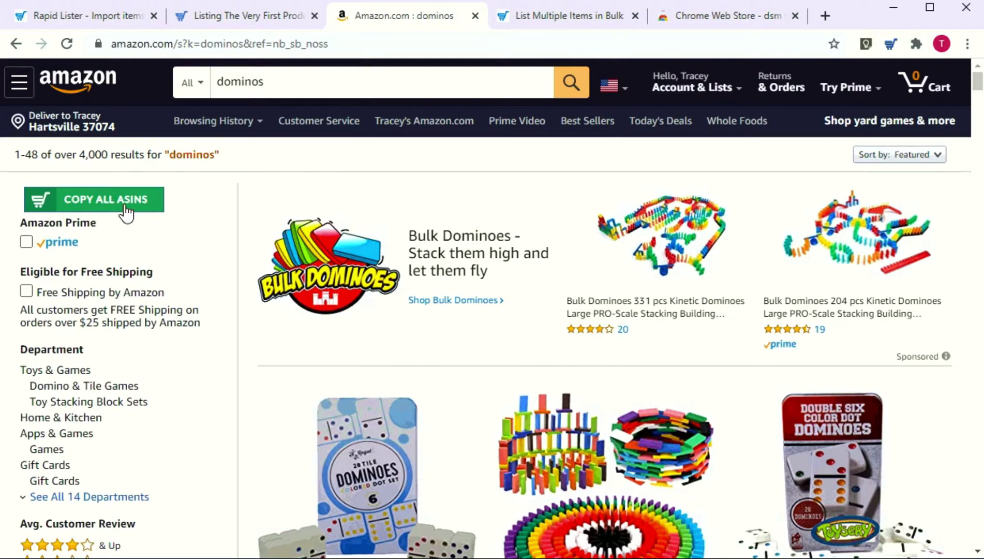
{"action": "scroll", "coordinate": [496, 254], "scroll_direction": "down", "scroll_amount": 2}
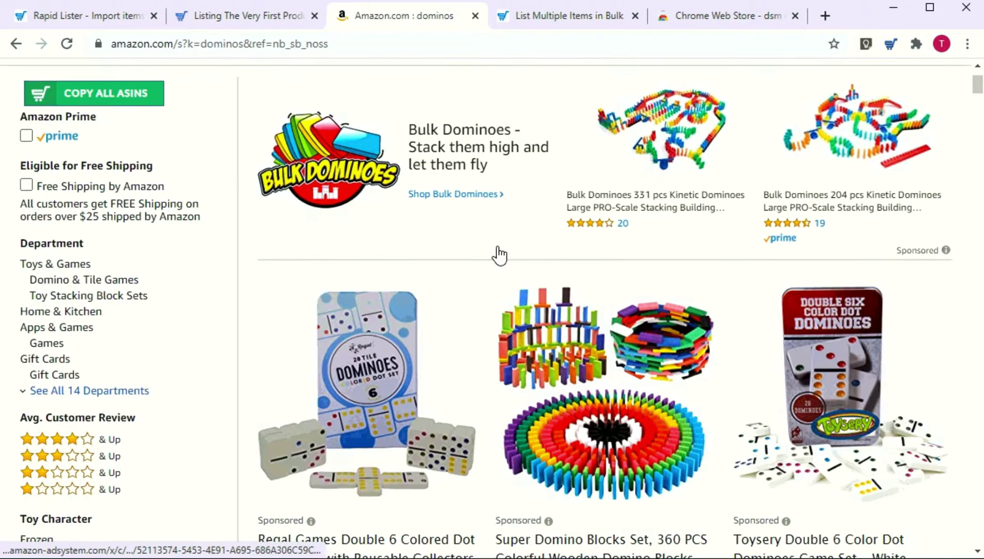
{"action": "scroll", "coordinate": [498, 255], "scroll_direction": "down", "scroll_amount": 2}
{"action": "scroll", "coordinate": [498, 255], "scroll_direction": "down", "scroll_amount": 2}
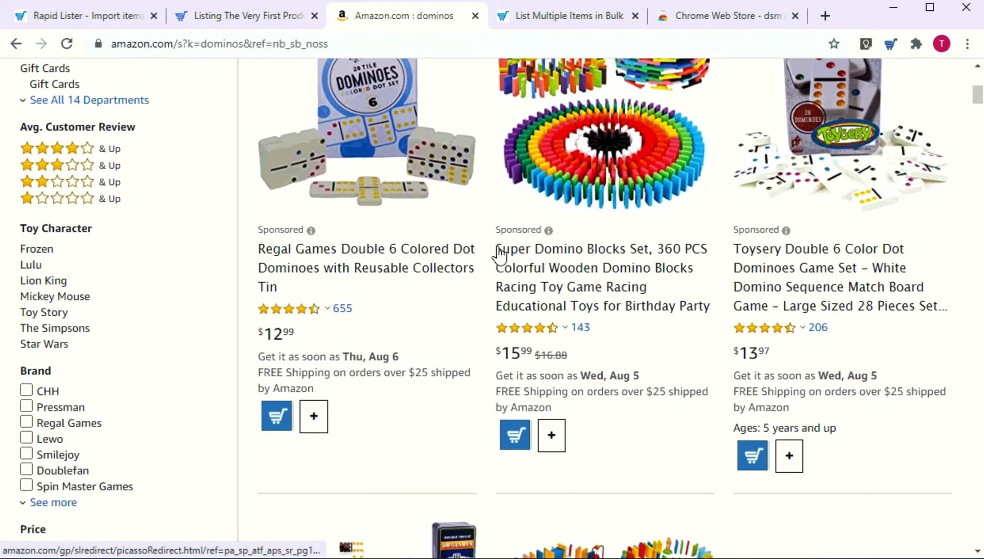
{"action": "scroll", "coordinate": [492, 257], "scroll_direction": "down", "scroll_amount": 1}
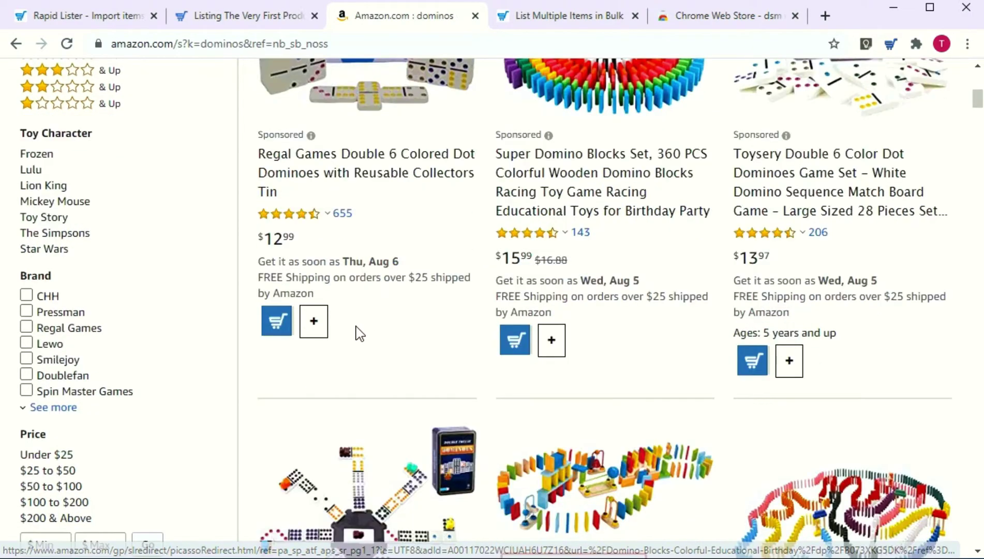
{"action": "scroll", "coordinate": [323, 308], "scroll_direction": "down", "scroll_amount": 1}
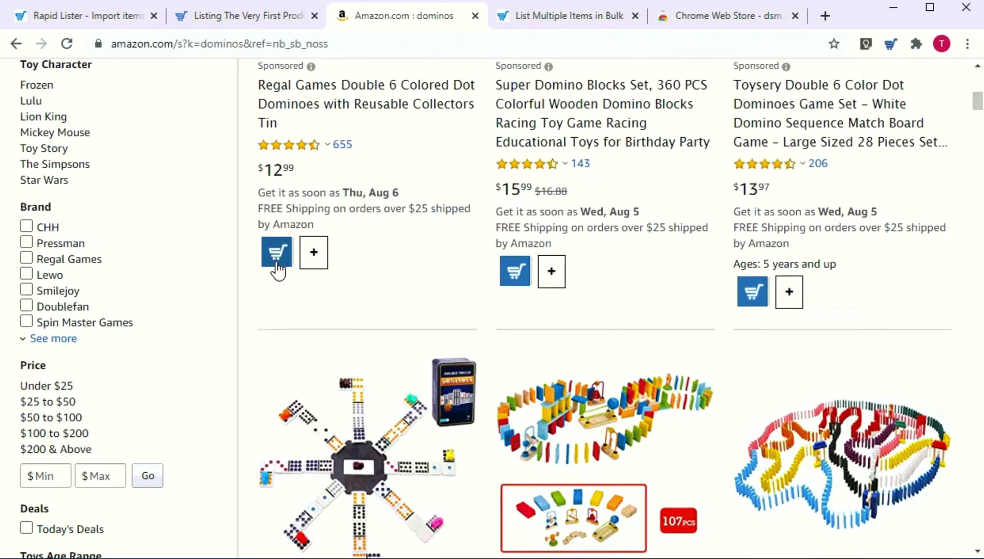
Add Regal Games, Super Domino Blocks and Toysery Double 6, then empty the items list
{"action": "left_click", "coordinate": [315, 264]}
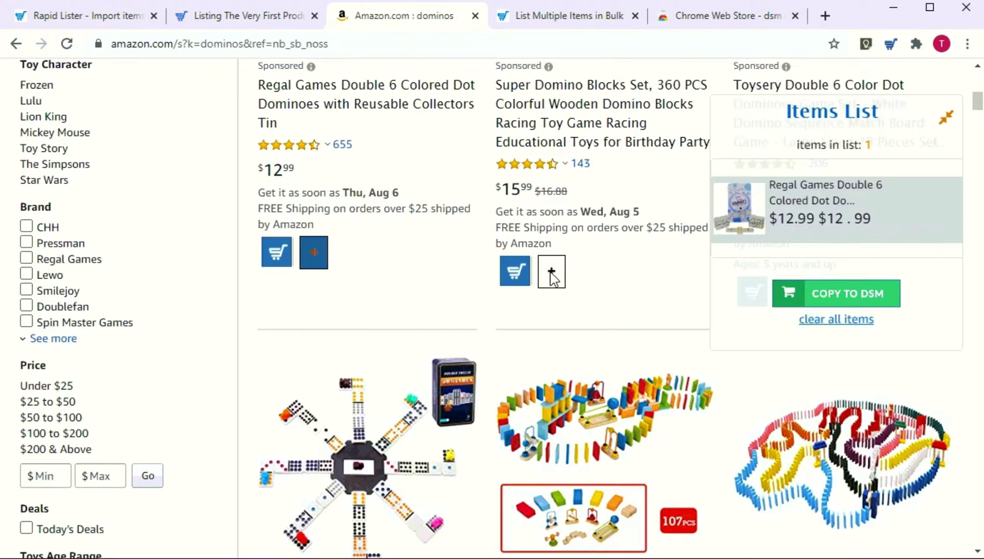
{"action": "left_click", "coordinate": [551, 271]}
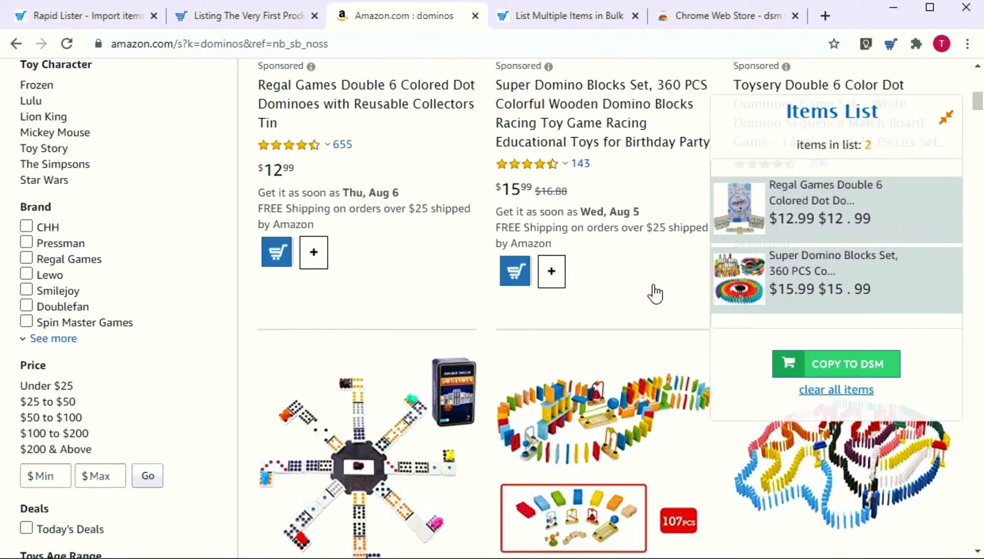
{"action": "scroll", "coordinate": [654, 293], "scroll_direction": "up", "scroll_amount": 2}
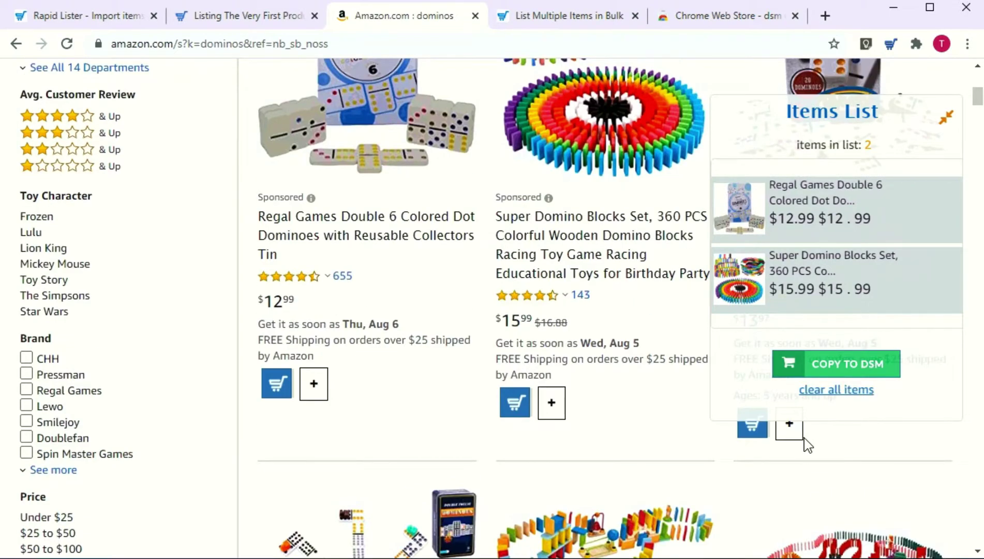
{"action": "left_click", "coordinate": [796, 431]}
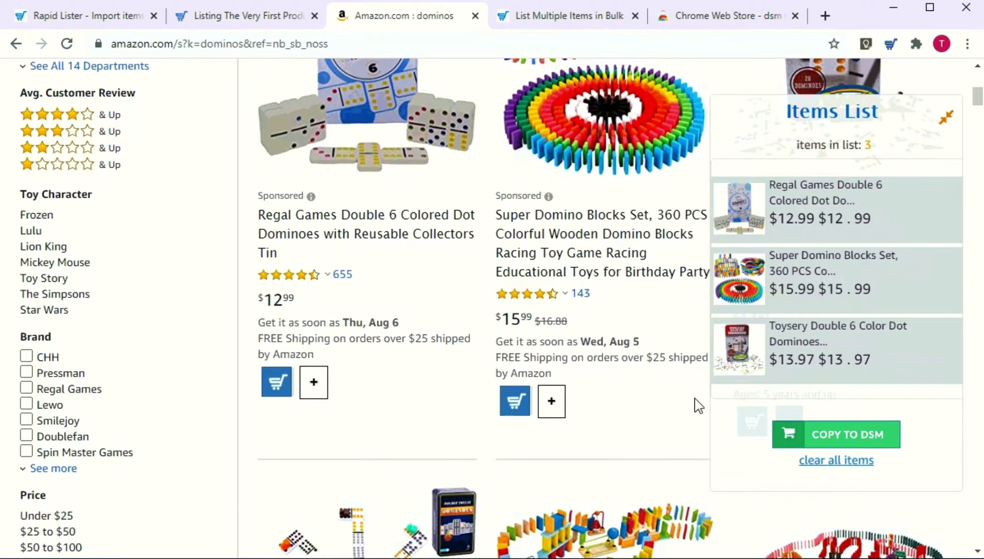
{"action": "scroll", "coordinate": [697, 405], "scroll_direction": "down", "scroll_amount": 2}
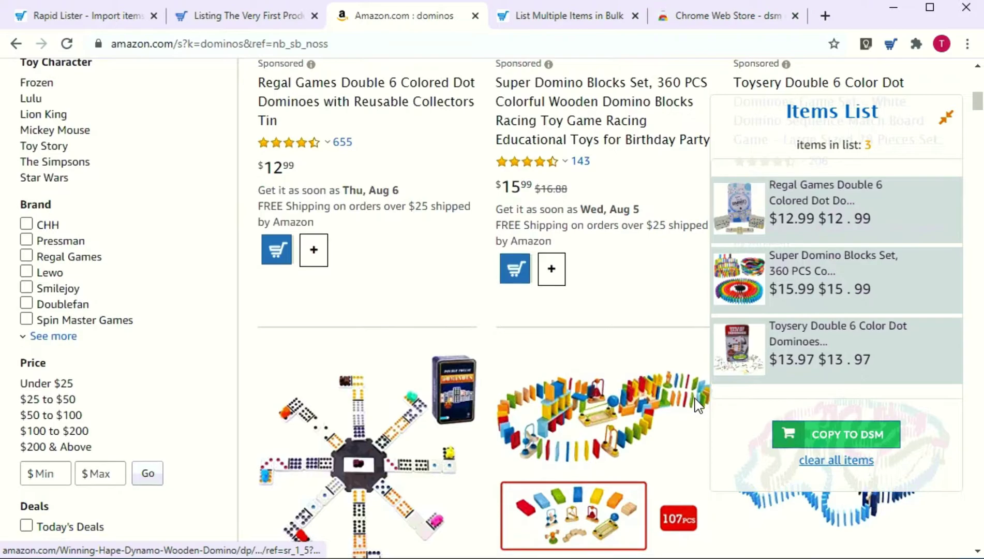
{"action": "scroll", "coordinate": [698, 406], "scroll_direction": "down", "scroll_amount": 2}
{"action": "scroll", "coordinate": [698, 406], "scroll_direction": "down", "scroll_amount": 1}
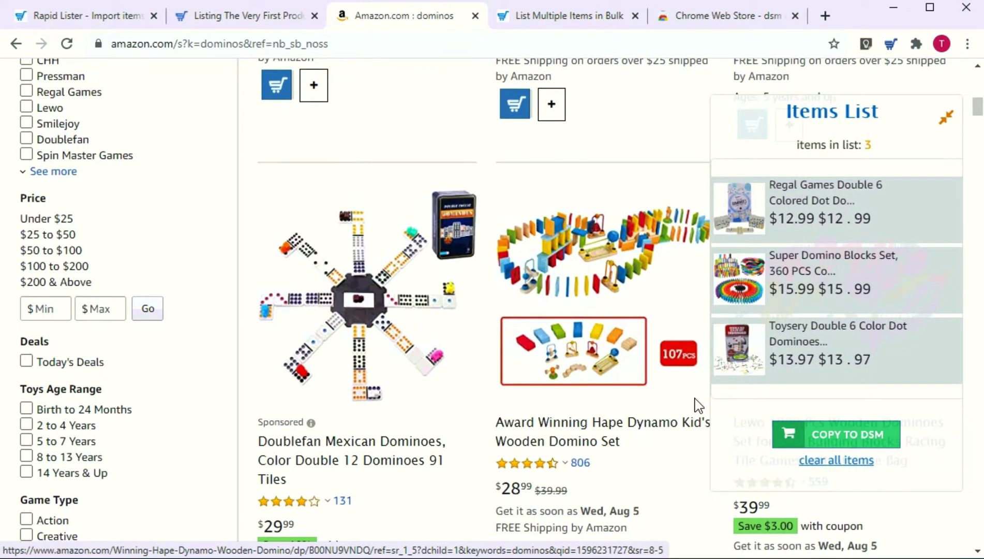
{"action": "scroll", "coordinate": [665, 395], "scroll_direction": "down", "scroll_amount": 1}
{"action": "scroll", "coordinate": [665, 394], "scroll_direction": "down", "scroll_amount": 1}
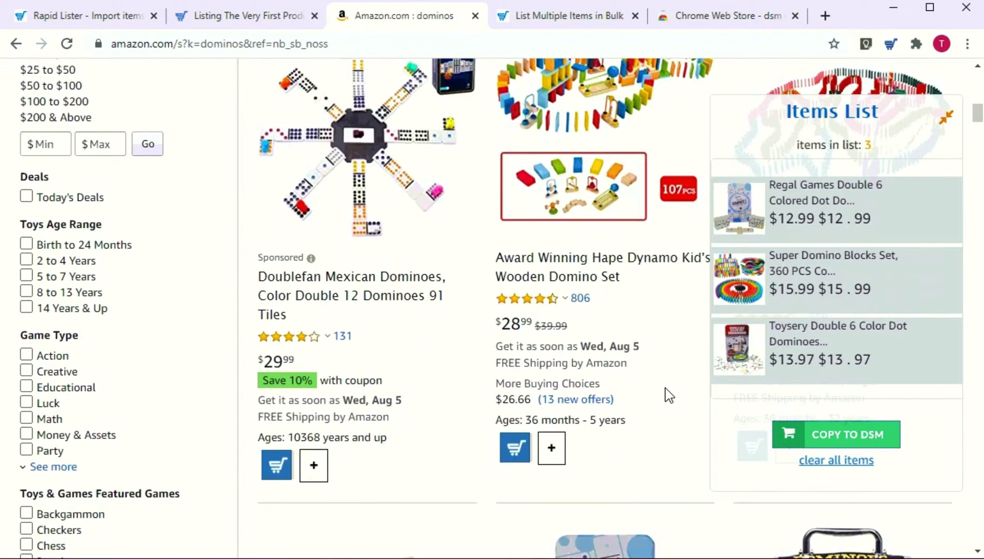
{"action": "scroll", "coordinate": [665, 394], "scroll_direction": "down", "scroll_amount": 1}
{"action": "scroll", "coordinate": [834, 459], "scroll_direction": "down", "scroll_amount": 1}
{"action": "left_click", "coordinate": [834, 459]}
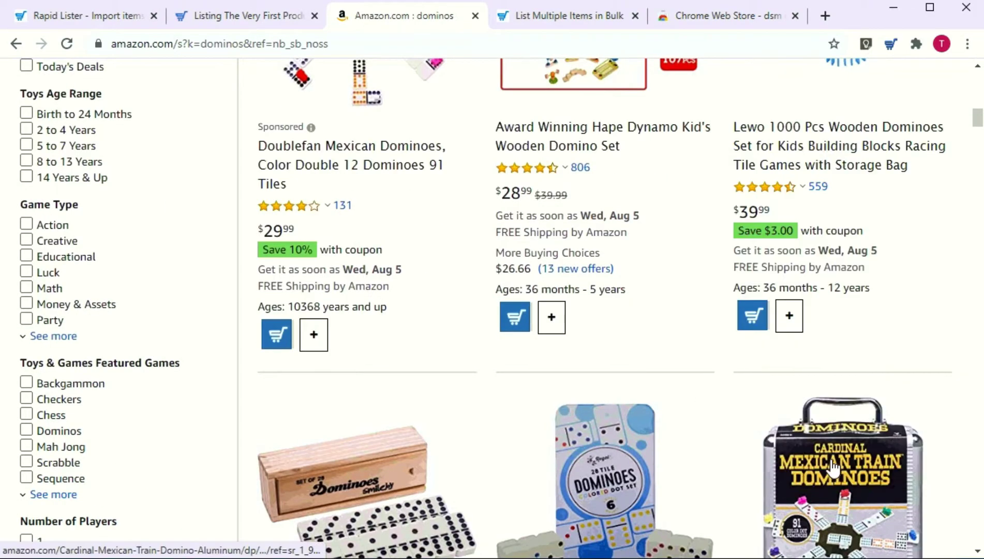
{"action": "scroll", "coordinate": [669, 408], "scroll_direction": "down", "scroll_amount": 1}
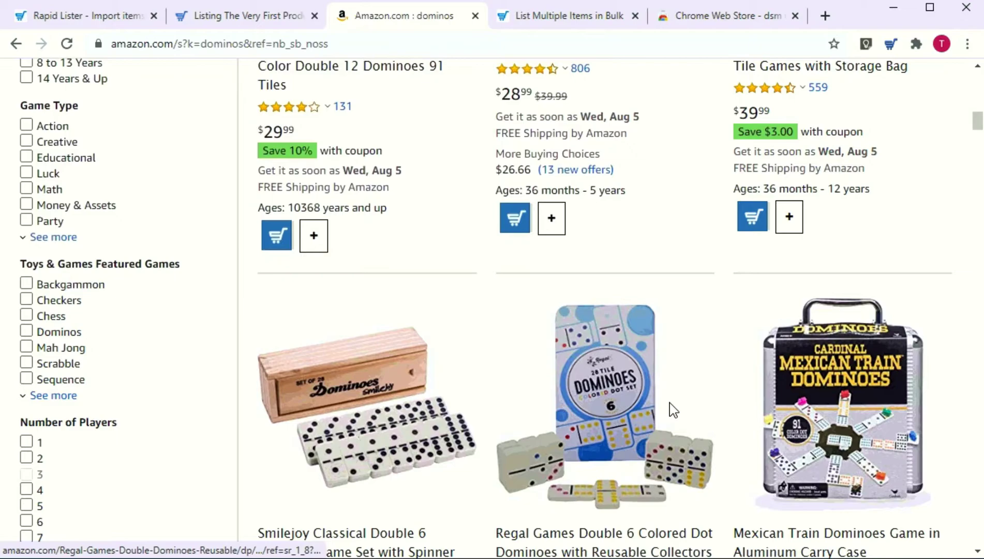
{"action": "scroll", "coordinate": [671, 409], "scroll_direction": "down", "scroll_amount": 1}
{"action": "scroll", "coordinate": [476, 393], "scroll_direction": "down", "scroll_amount": 2}
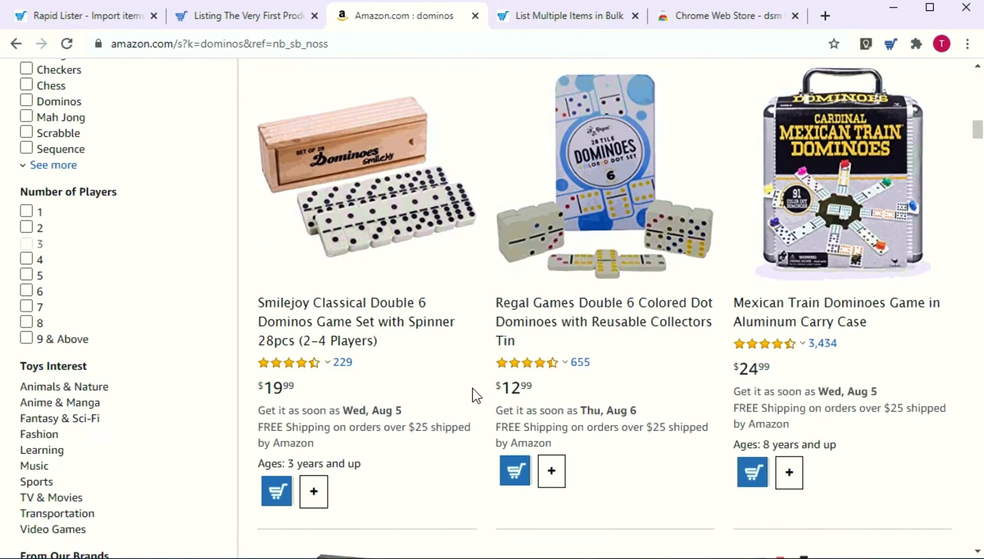
Collect six sets: Smilejoy, Regal Games Double 6, Mexican Train, Super Domino Blocks, MorTime and Kicko
{"action": "left_click", "coordinate": [313, 493]}
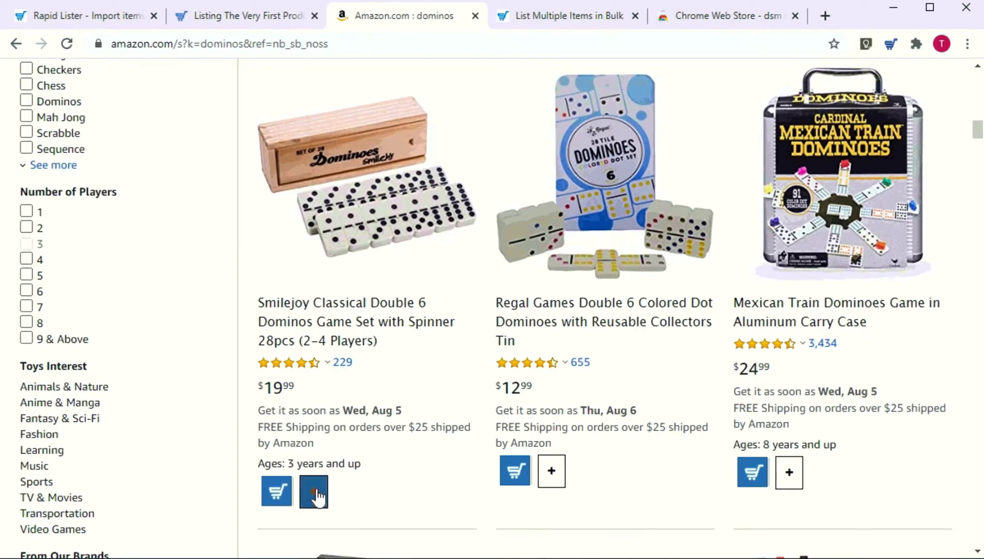
{"action": "left_click", "coordinate": [553, 472]}
{"action": "left_click", "coordinate": [792, 473]}
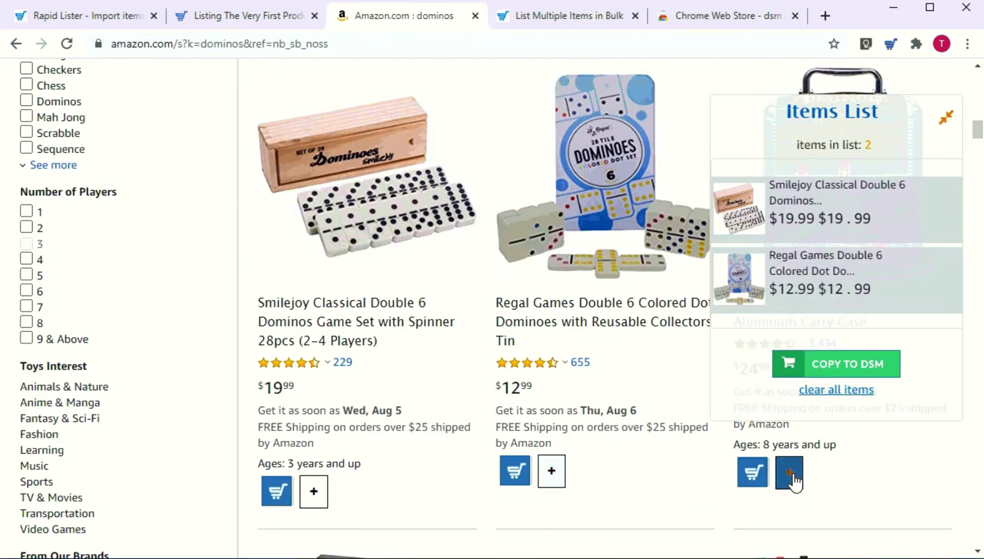
{"action": "scroll", "coordinate": [799, 500], "scroll_direction": "down", "scroll_amount": 1}
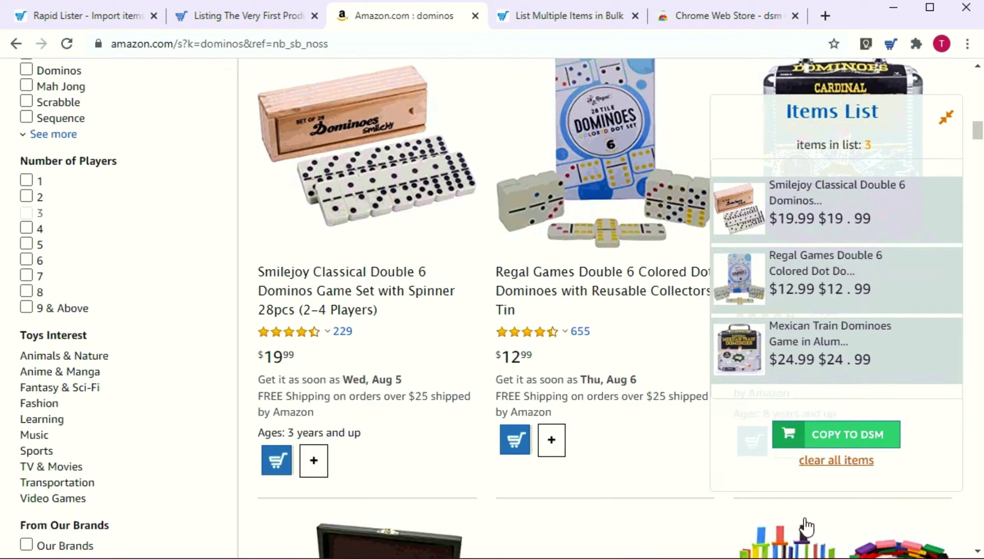
{"action": "scroll", "coordinate": [806, 527], "scroll_direction": "down", "scroll_amount": 2}
{"action": "scroll", "coordinate": [805, 527], "scroll_direction": "down", "scroll_amount": 2}
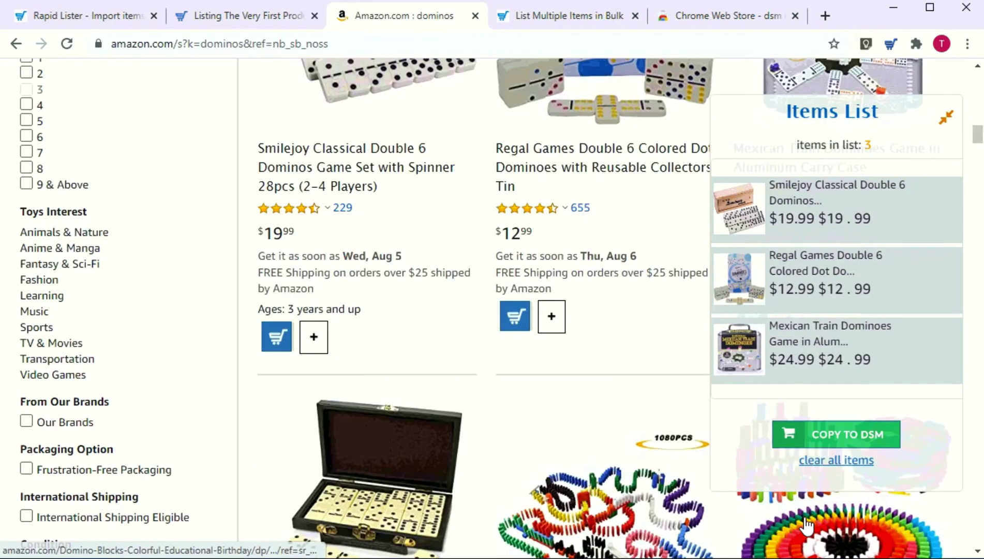
{"action": "scroll", "coordinate": [805, 528], "scroll_direction": "down", "scroll_amount": 5}
{"action": "scroll", "coordinate": [805, 528], "scroll_direction": "down", "scroll_amount": 5}
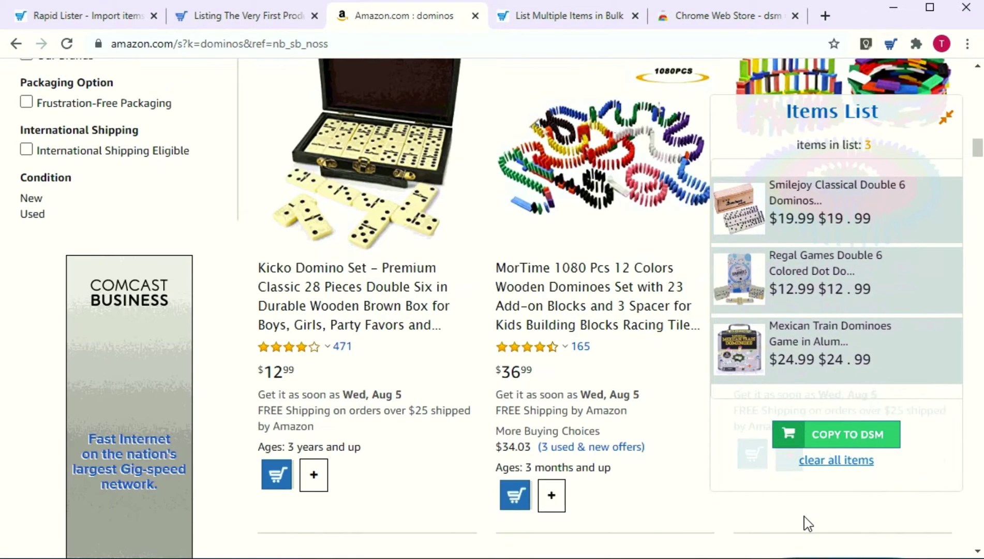
{"action": "scroll", "coordinate": [805, 524], "scroll_direction": "down", "scroll_amount": 3}
{"action": "scroll", "coordinate": [805, 523], "scroll_direction": "up", "scroll_amount": 2}
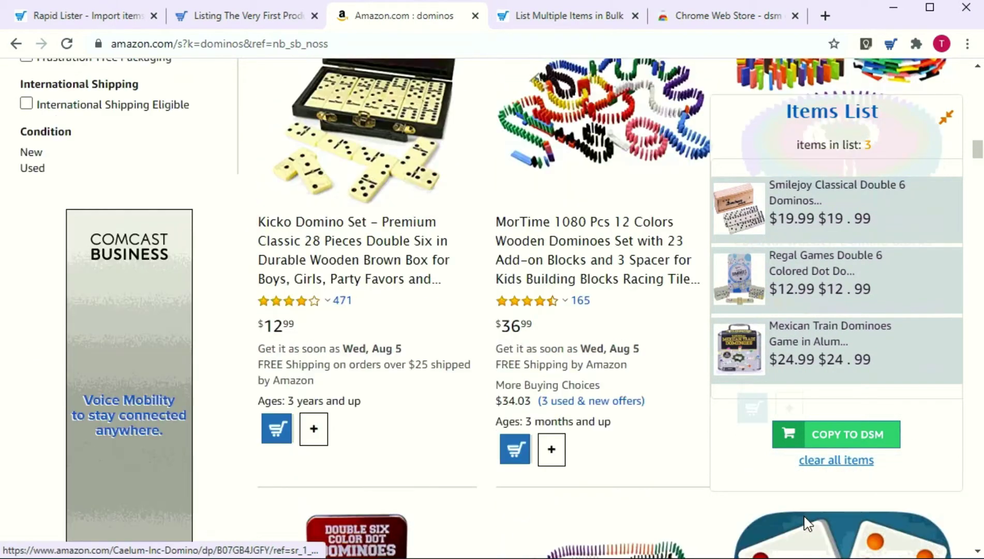
{"action": "scroll", "coordinate": [805, 523], "scroll_direction": "up", "scroll_amount": 2}
{"action": "scroll", "coordinate": [799, 519], "scroll_direction": "up", "scroll_amount": 1}
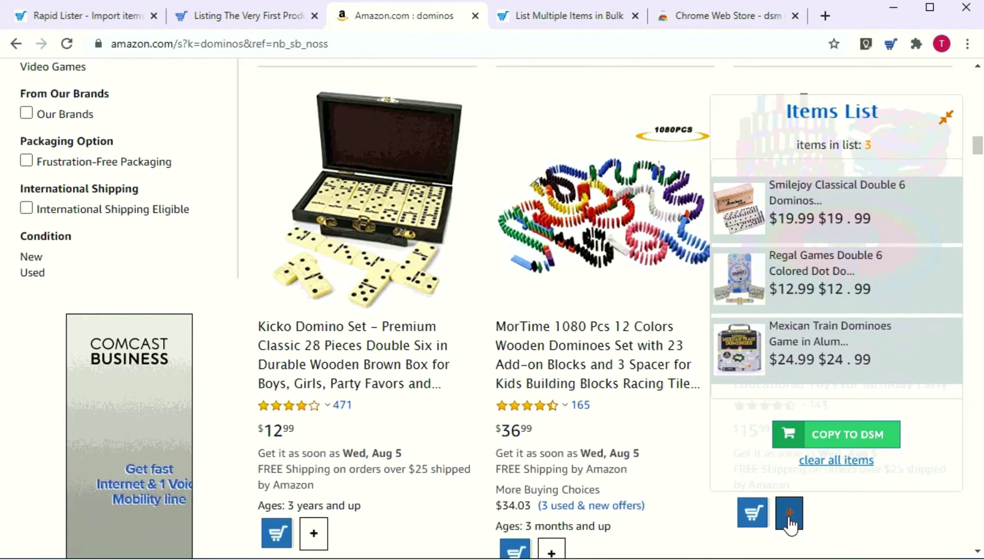
{"action": "left_click", "coordinate": [751, 514]}
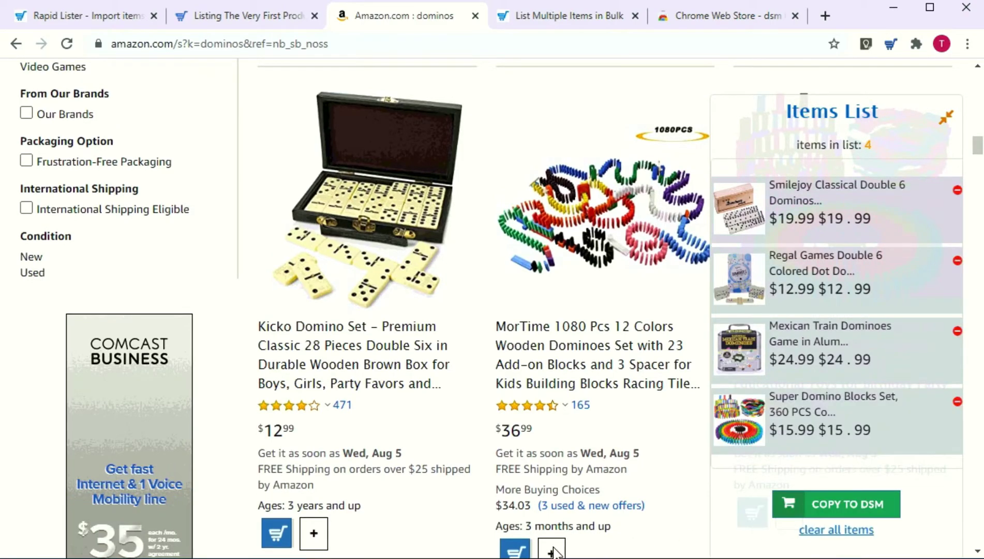
{"action": "left_click", "coordinate": [547, 550]}
{"action": "left_click", "coordinate": [313, 533]}
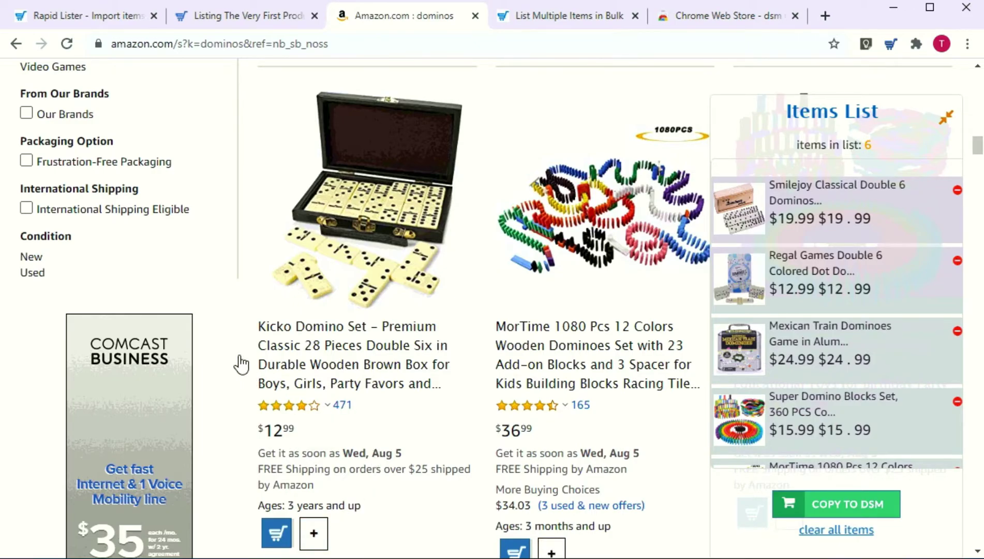
{"action": "scroll", "coordinate": [236, 354], "scroll_direction": "up", "scroll_amount": 2}
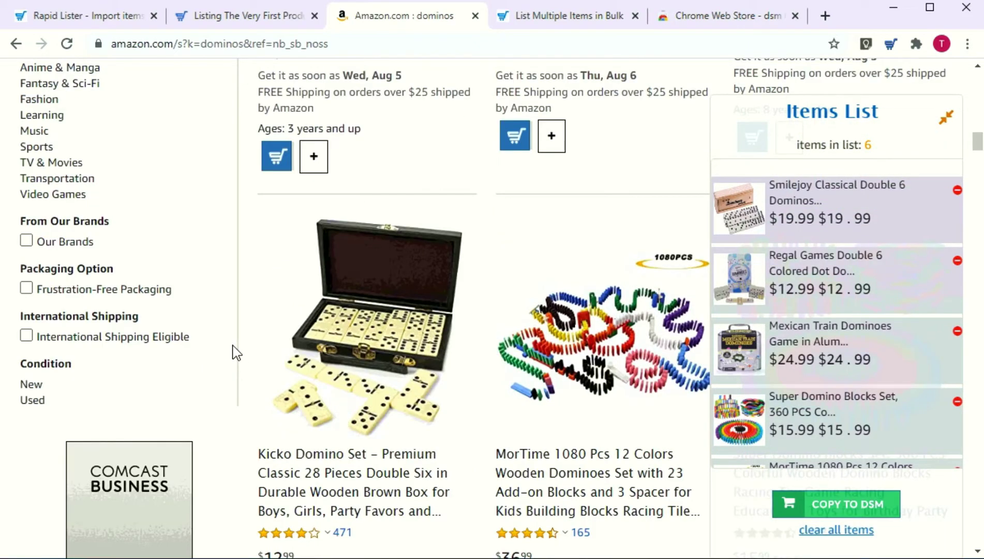
{"action": "scroll", "coordinate": [235, 353], "scroll_direction": "up", "scroll_amount": 4}
{"action": "scroll", "coordinate": [236, 354], "scroll_direction": "up", "scroll_amount": 3}
{"action": "scroll", "coordinate": [236, 353], "scroll_direction": "up", "scroll_amount": 2}
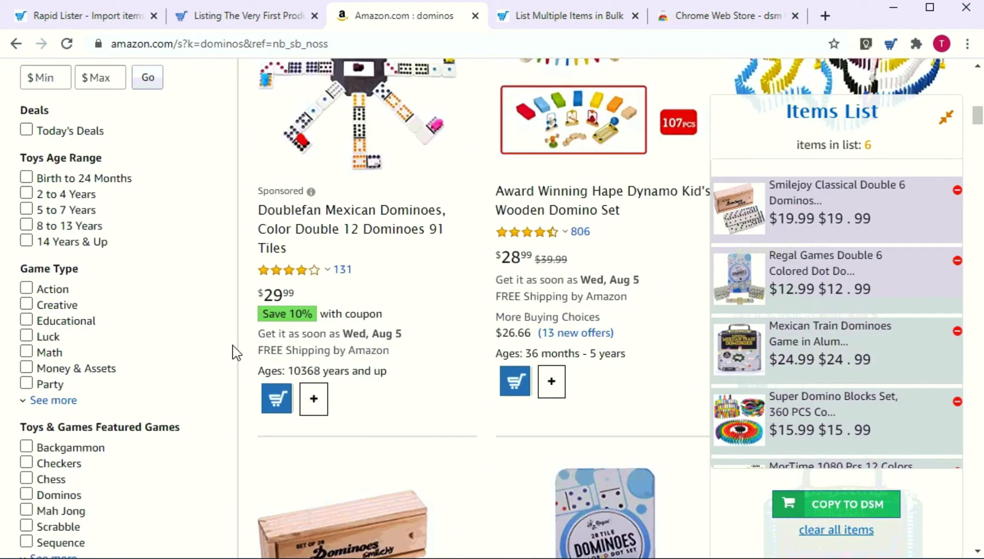
{"action": "scroll", "coordinate": [235, 350], "scroll_direction": "up", "scroll_amount": 5}
{"action": "scroll", "coordinate": [199, 331], "scroll_direction": "up", "scroll_amount": 2}
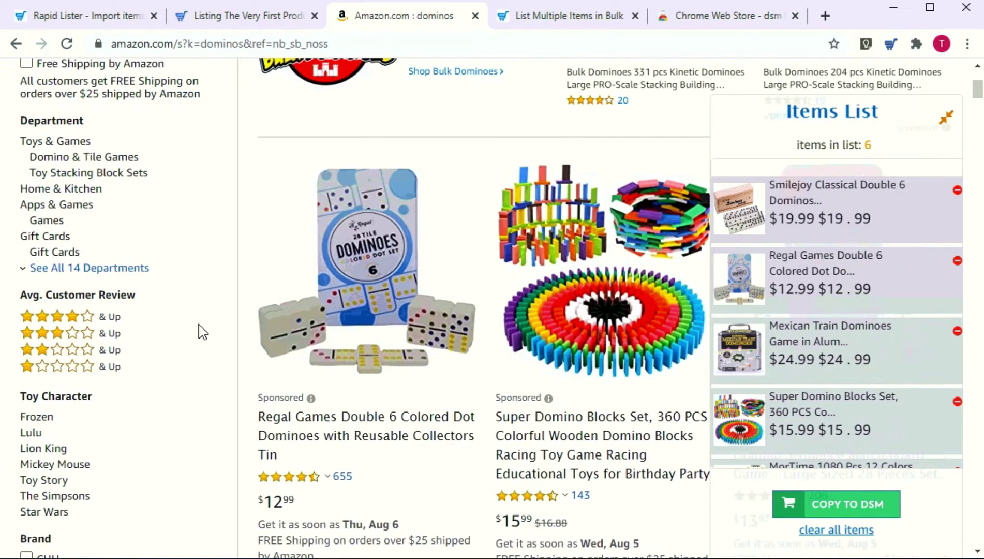
{"action": "scroll", "coordinate": [199, 331], "scroll_direction": "up", "scroll_amount": 3}
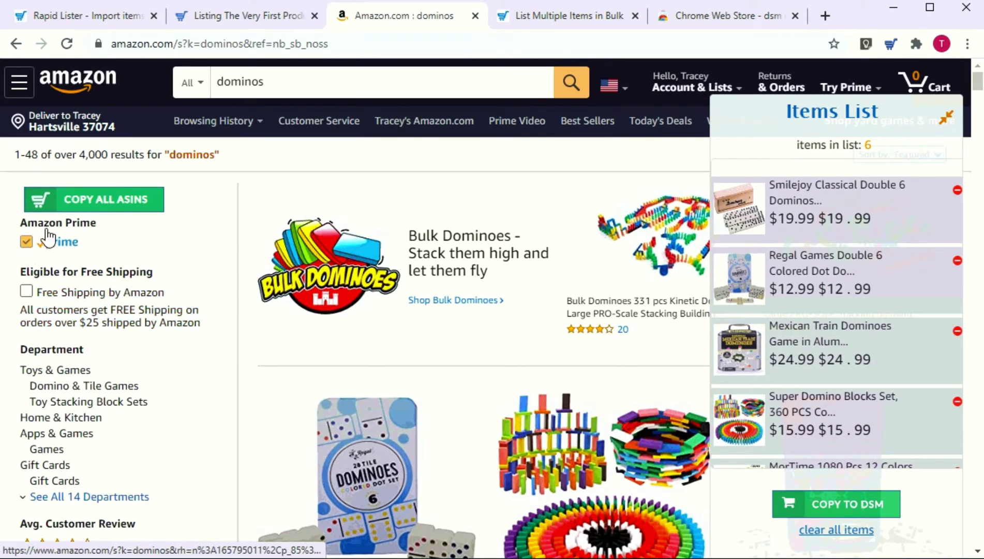
Filter results to Prime-eligible and add Pressman Double Six and Lewo 1000 Pcs dominoes
{"action": "left_click", "coordinate": [27, 243]}
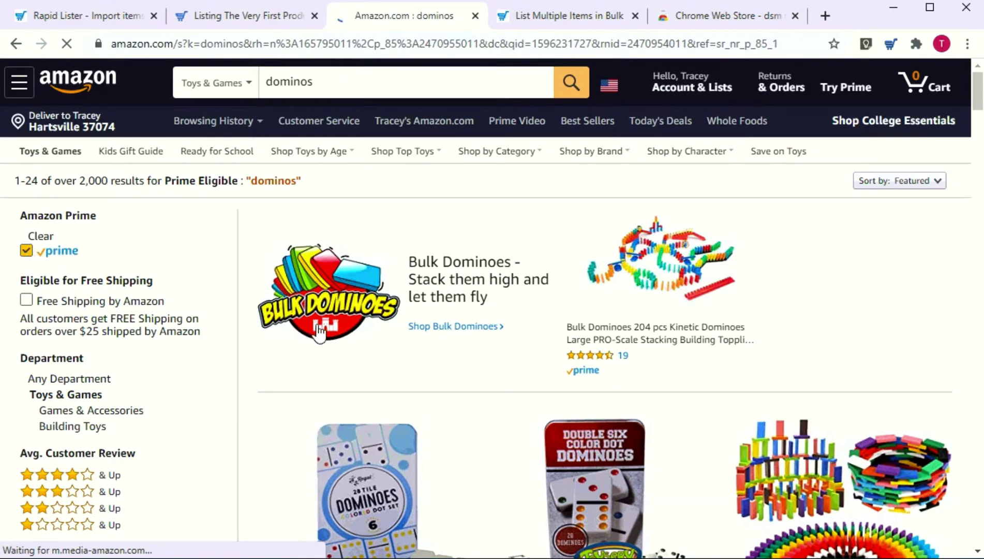
{"action": "scroll", "coordinate": [473, 429], "scroll_direction": "down", "scroll_amount": 2}
{"action": "scroll", "coordinate": [472, 430], "scroll_direction": "down", "scroll_amount": 1}
{"action": "scroll", "coordinate": [472, 429], "scroll_direction": "down", "scroll_amount": 2}
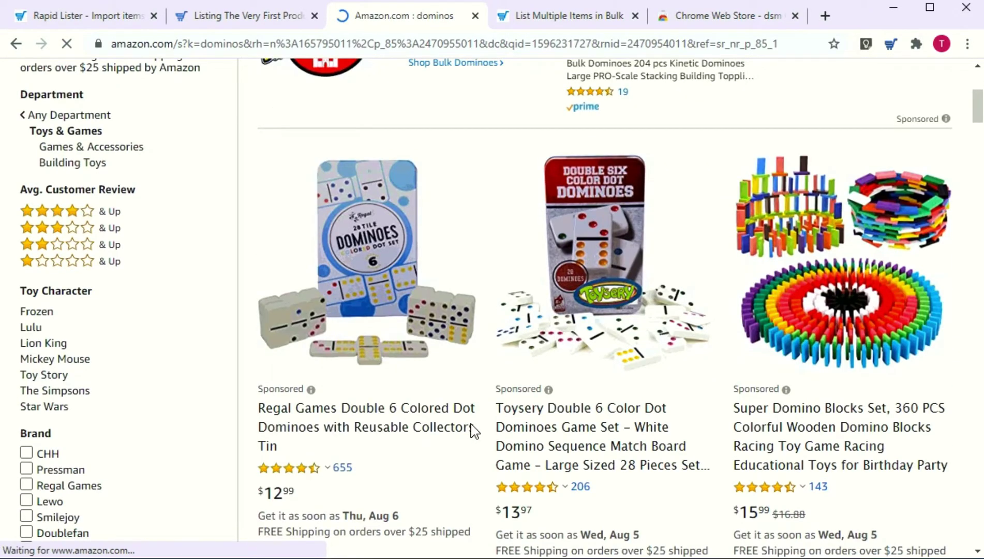
{"action": "scroll", "coordinate": [473, 429], "scroll_direction": "down", "scroll_amount": 1}
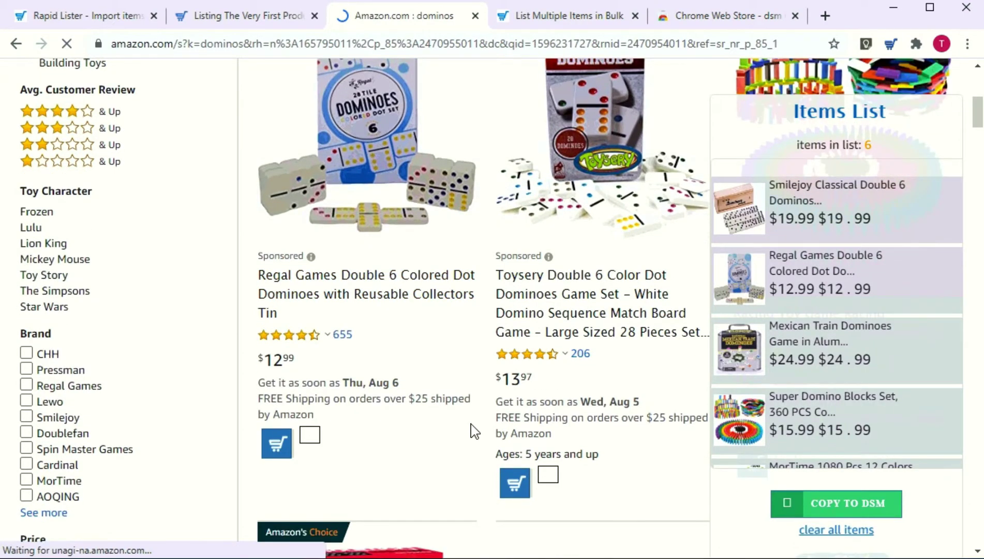
{"action": "scroll", "coordinate": [473, 430], "scroll_direction": "down", "scroll_amount": 1}
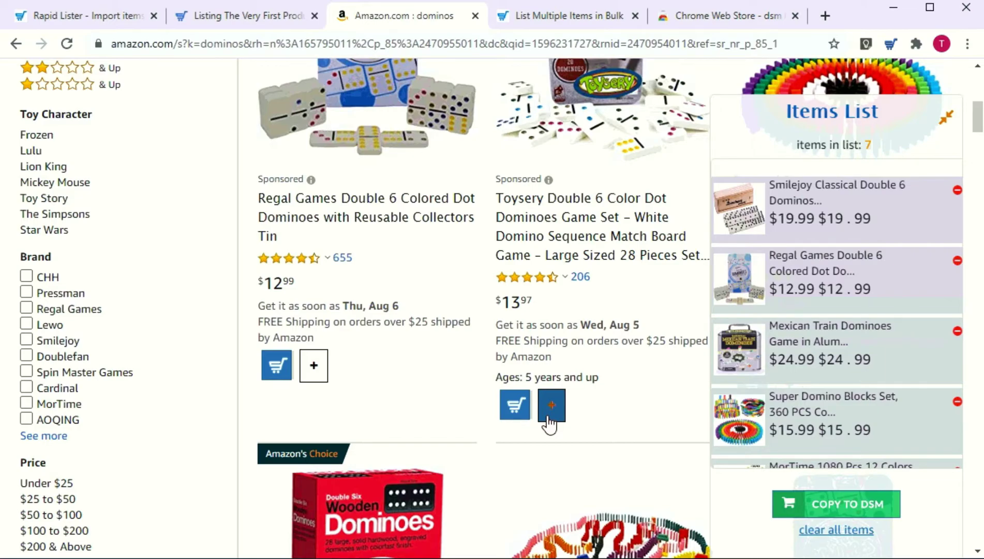
{"action": "scroll", "coordinate": [548, 421], "scroll_direction": "down", "scroll_amount": 1}
{"action": "scroll", "coordinate": [547, 421], "scroll_direction": "down", "scroll_amount": 1}
{"action": "scroll", "coordinate": [548, 422], "scroll_direction": "down", "scroll_amount": 1}
{"action": "scroll", "coordinate": [547, 421], "scroll_direction": "down", "scroll_amount": 1}
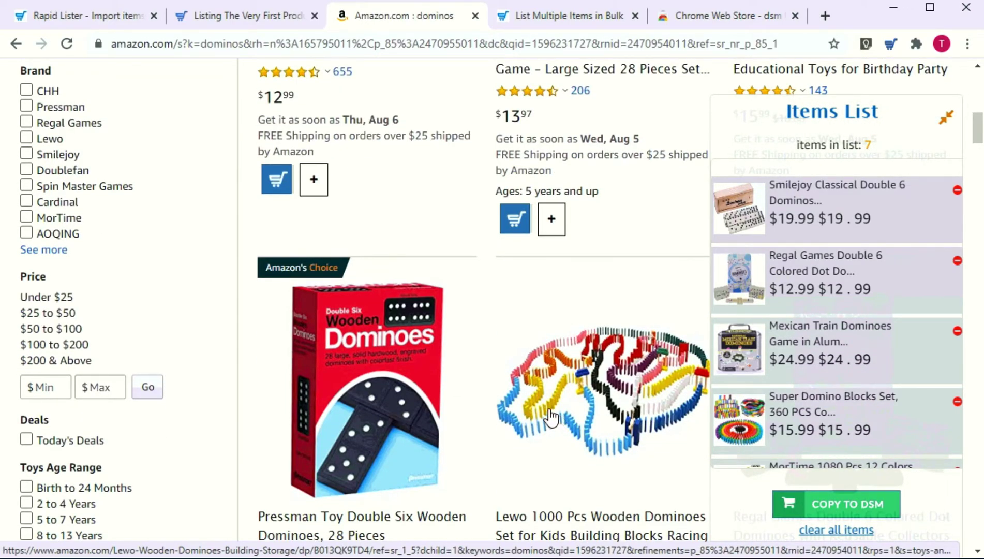
{"action": "scroll", "coordinate": [451, 409], "scroll_direction": "down", "scroll_amount": 1}
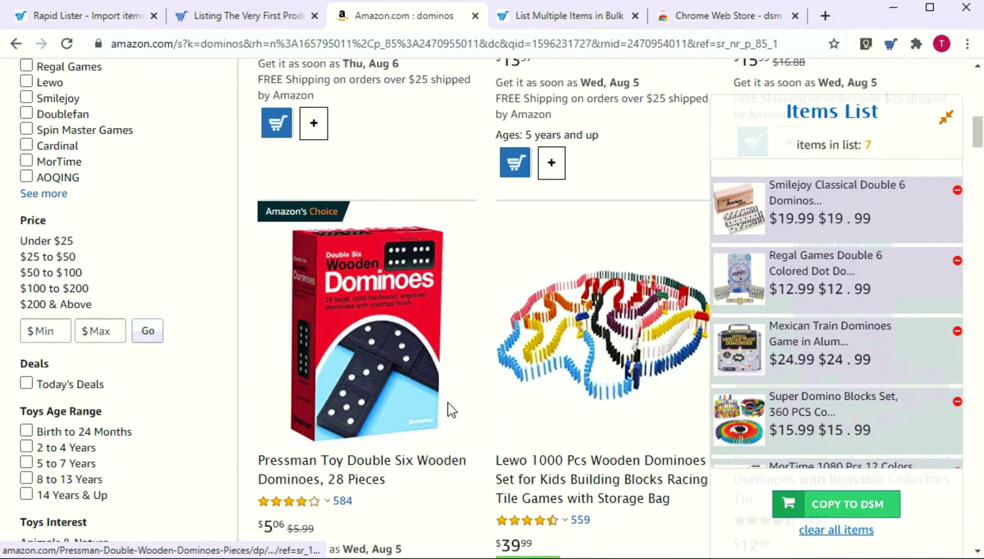
{"action": "scroll", "coordinate": [451, 410], "scroll_direction": "down", "scroll_amount": 1}
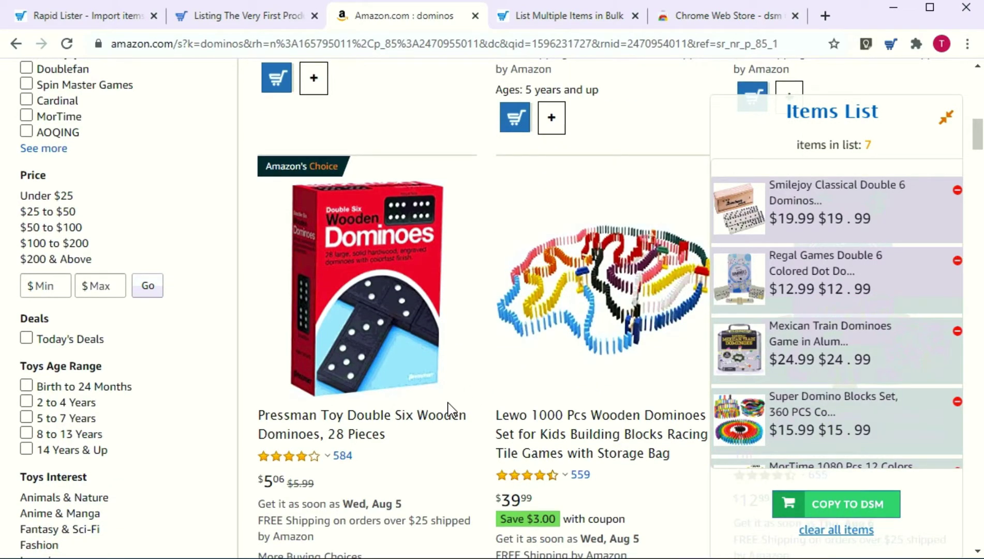
{"action": "scroll", "coordinate": [451, 409], "scroll_direction": "down", "scroll_amount": 1}
{"action": "scroll", "coordinate": [452, 409], "scroll_direction": "down", "scroll_amount": 1}
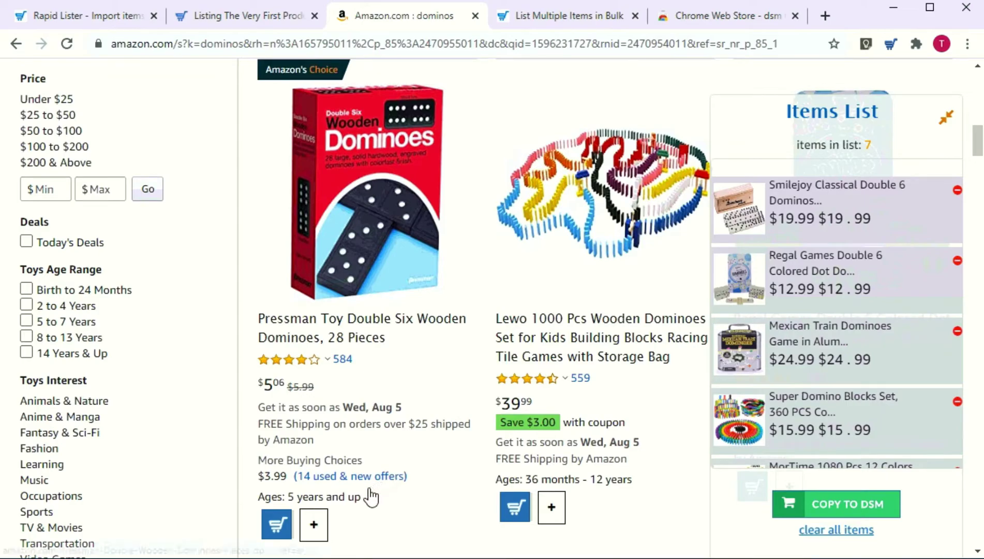
{"action": "left_click", "coordinate": [314, 526]}
{"action": "left_click", "coordinate": [551, 506]}
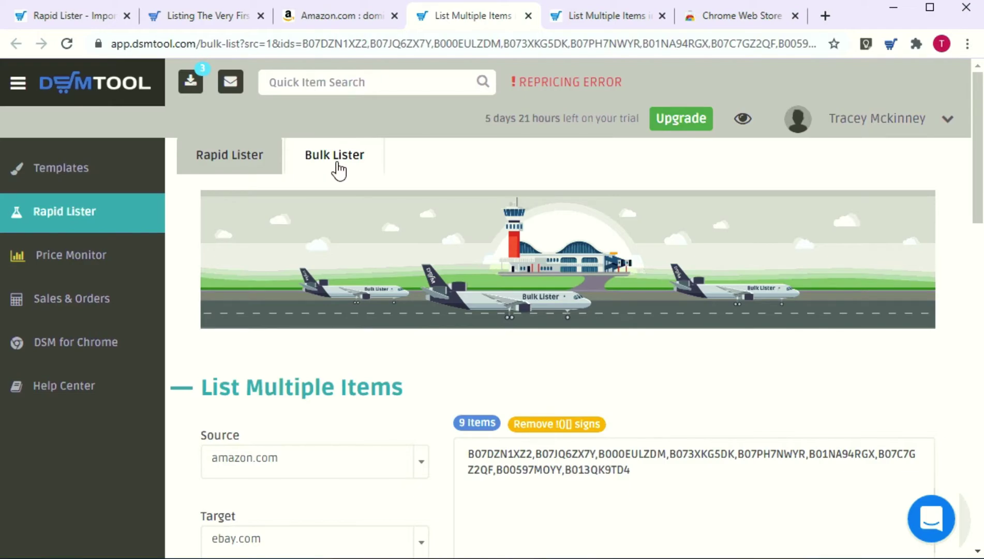
{"action": "scroll", "coordinate": [410, 346], "scroll_direction": "down", "scroll_amount": 2}
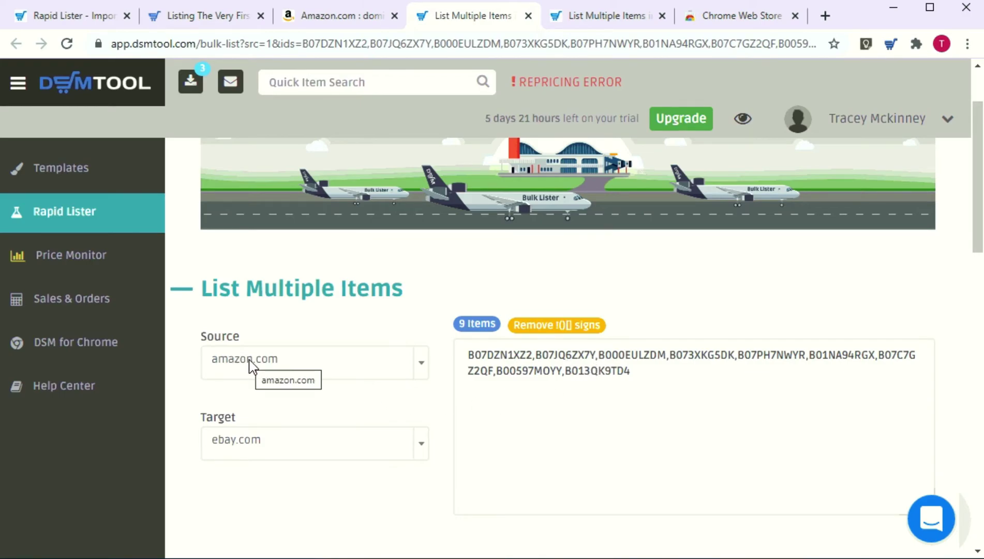
{"action": "scroll", "coordinate": [265, 420], "scroll_direction": "down", "scroll_amount": 1}
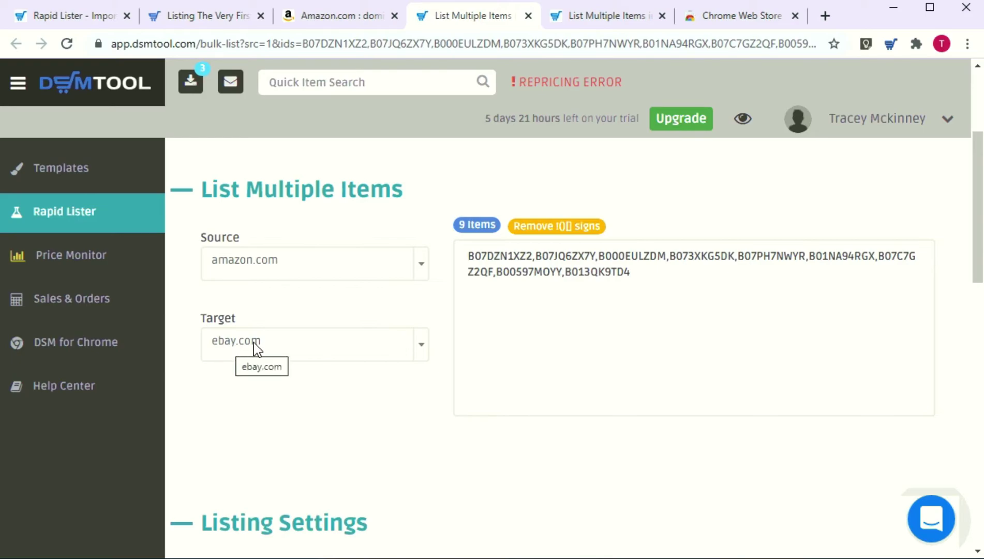
{"action": "scroll", "coordinate": [433, 408], "scroll_direction": "down", "scroll_amount": 2}
{"action": "scroll", "coordinate": [434, 408], "scroll_direction": "down", "scroll_amount": 3}
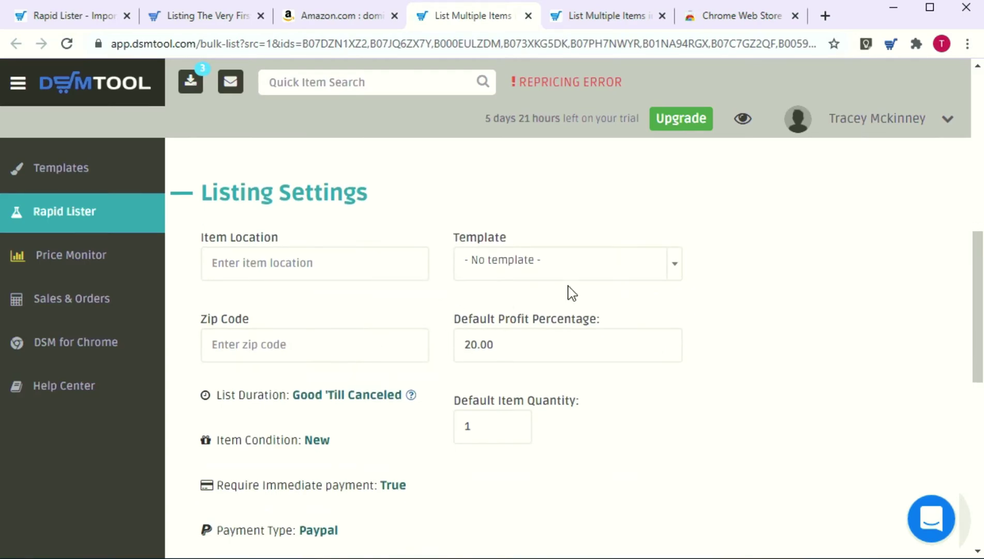
Choose the Big Sale template and import the listed items for publishing
{"action": "left_click", "coordinate": [645, 271]}
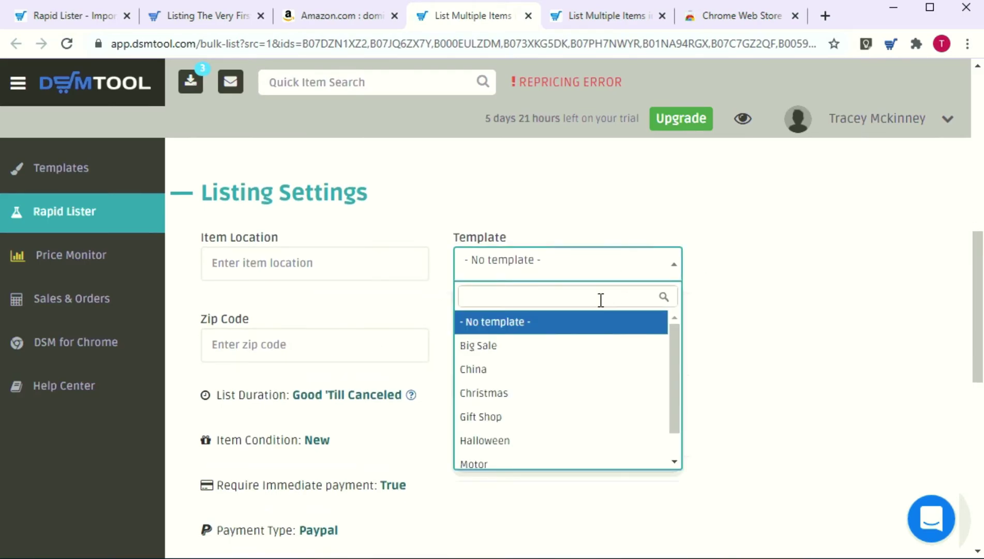
{"action": "left_click", "coordinate": [512, 352]}
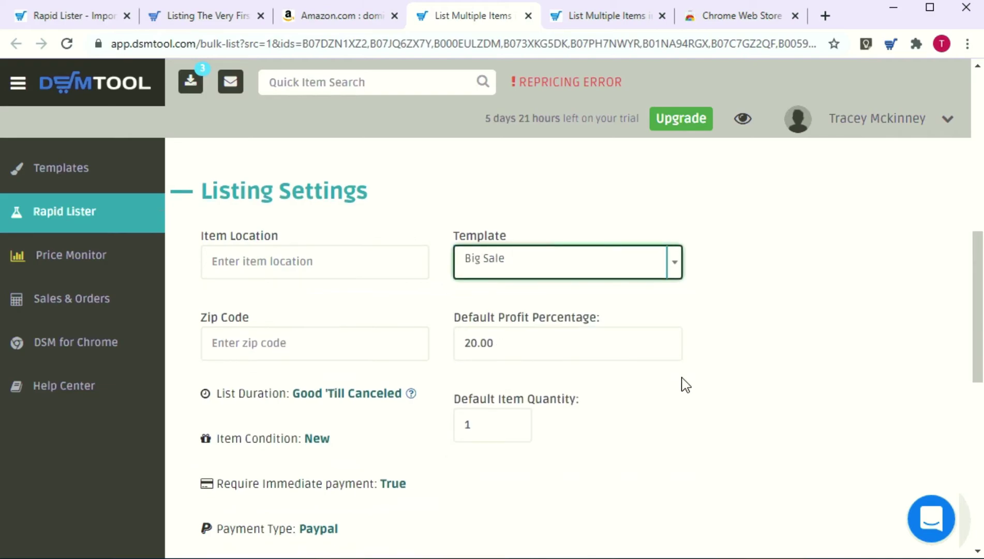
{"action": "scroll", "coordinate": [663, 376], "scroll_direction": "down", "scroll_amount": 2}
{"action": "scroll", "coordinate": [499, 347], "scroll_direction": "down", "scroll_amount": 2}
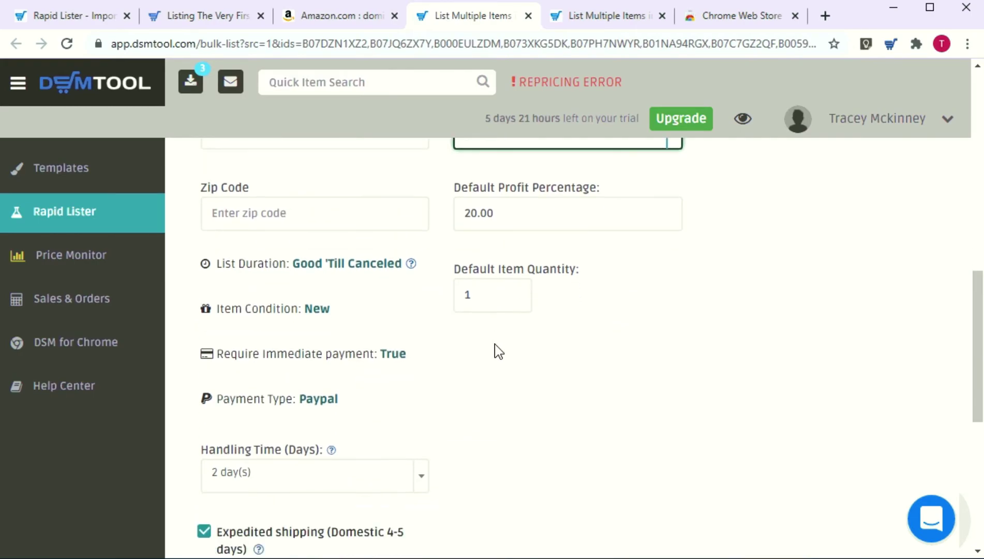
{"action": "scroll", "coordinate": [429, 334], "scroll_direction": "down", "scroll_amount": 2}
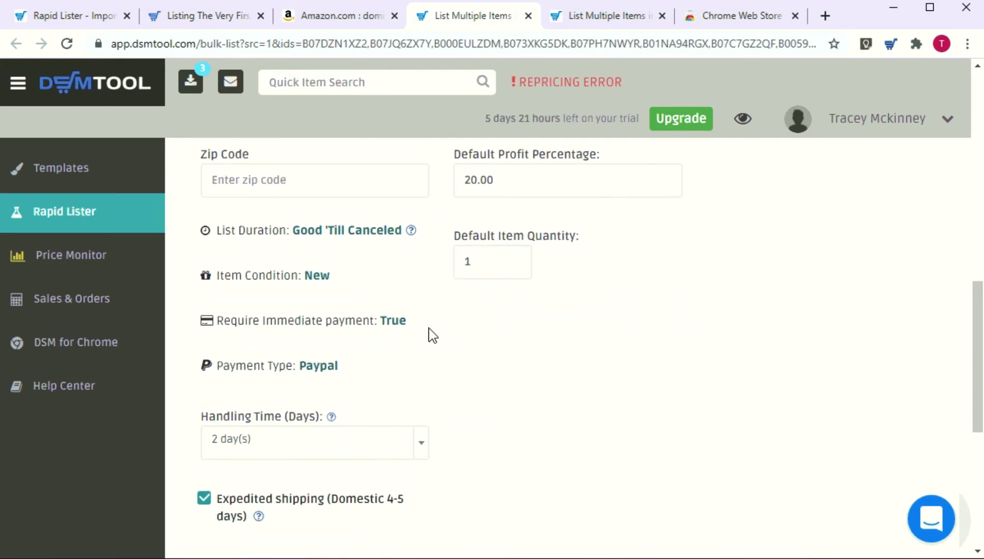
{"action": "scroll", "coordinate": [429, 334], "scroll_direction": "down", "scroll_amount": 1}
{"action": "scroll", "coordinate": [429, 334], "scroll_direction": "down", "scroll_amount": 2}
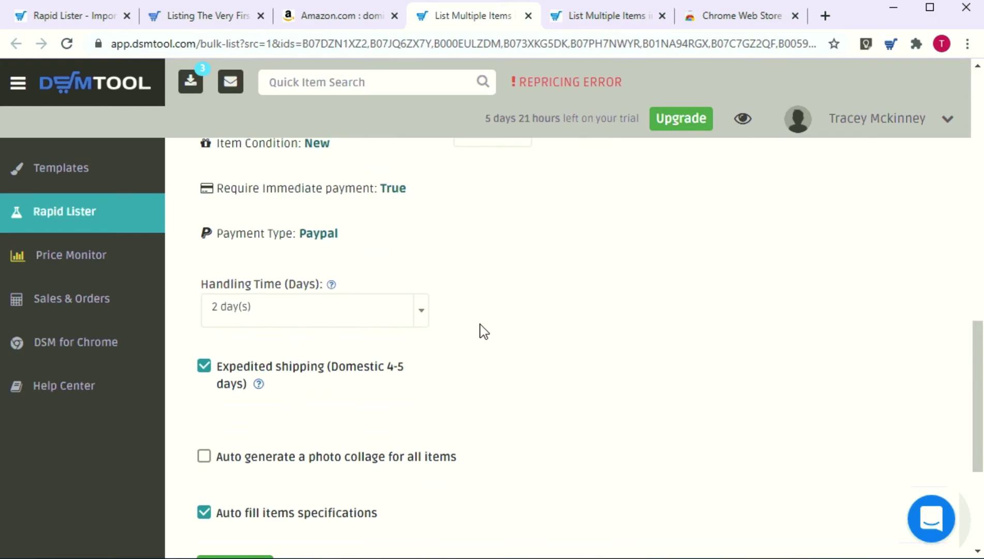
{"action": "scroll", "coordinate": [448, 323], "scroll_direction": "down", "scroll_amount": 1}
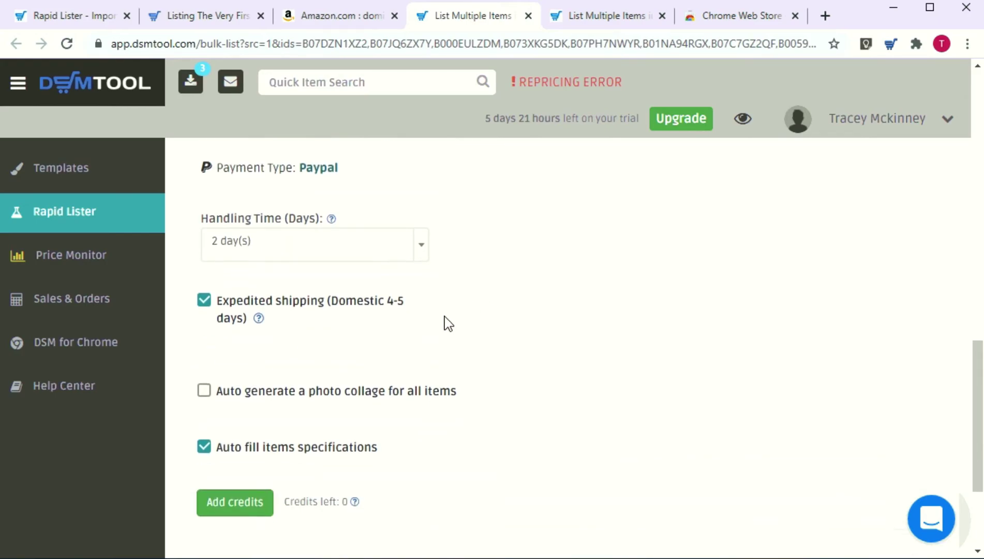
{"action": "scroll", "coordinate": [448, 323], "scroll_direction": "down", "scroll_amount": 1}
{"action": "scroll", "coordinate": [448, 323], "scroll_direction": "down", "scroll_amount": 1}
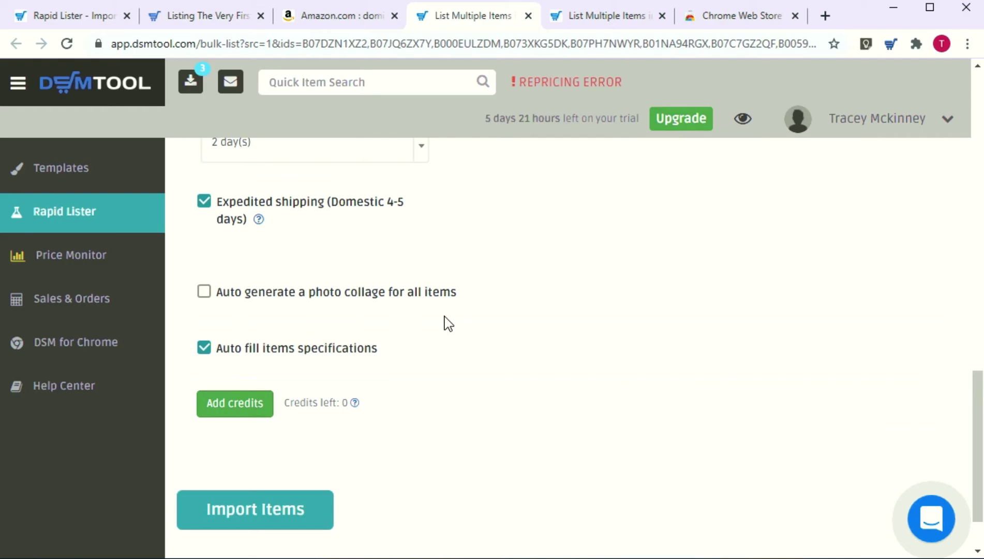
{"action": "scroll", "coordinate": [447, 323], "scroll_direction": "down", "scroll_amount": 1}
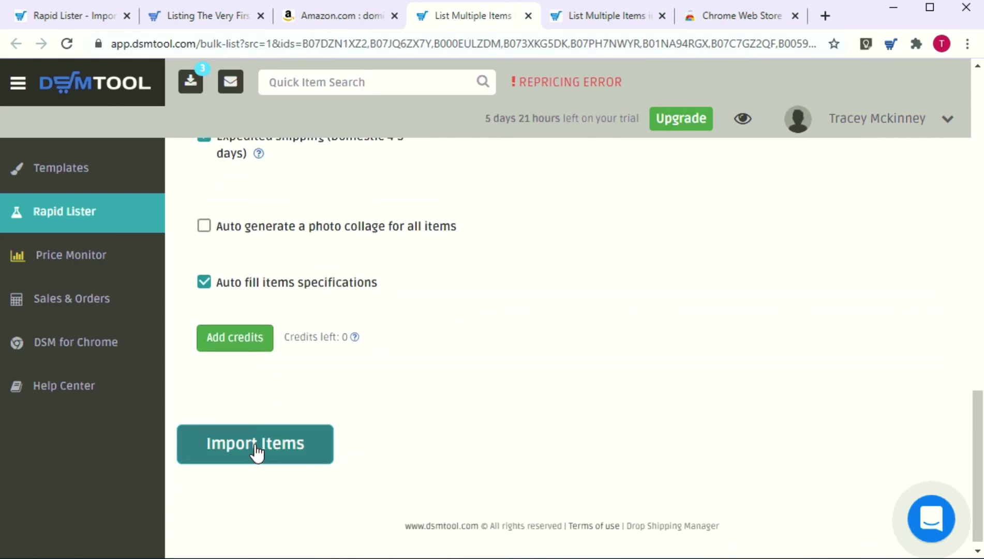
{"action": "left_click", "coordinate": [256, 453]}
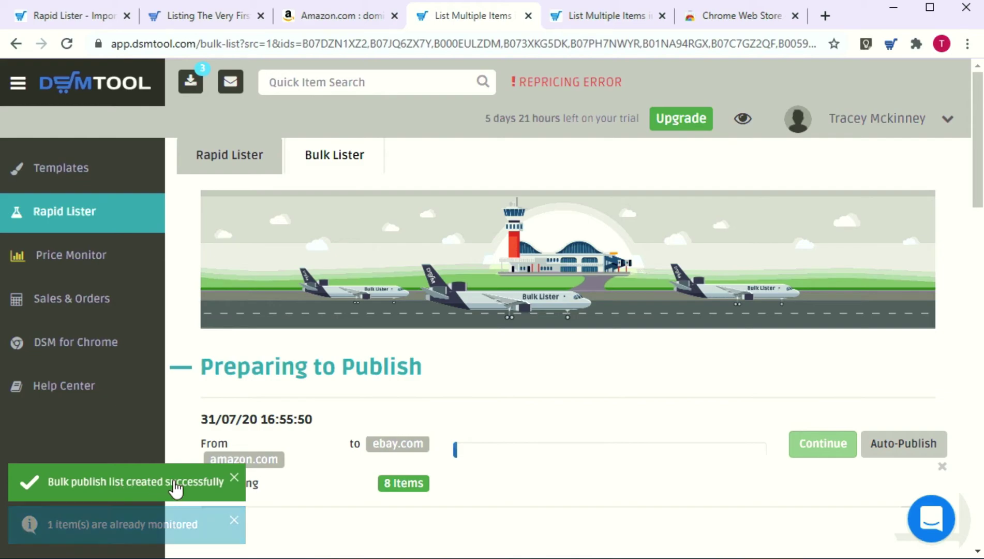
Auto-publish the 8 amazon.com items to ebay.com
{"action": "left_click", "coordinate": [901, 445]}
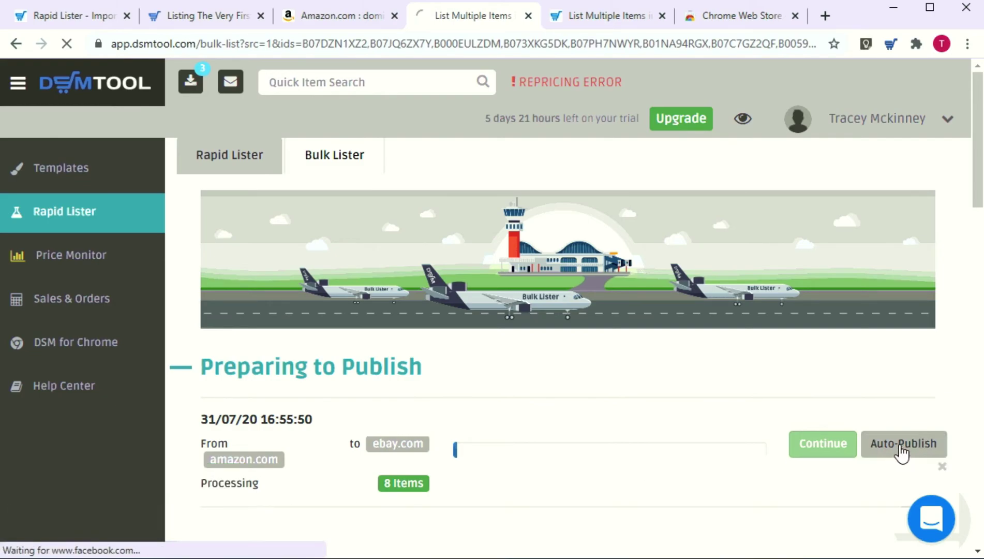